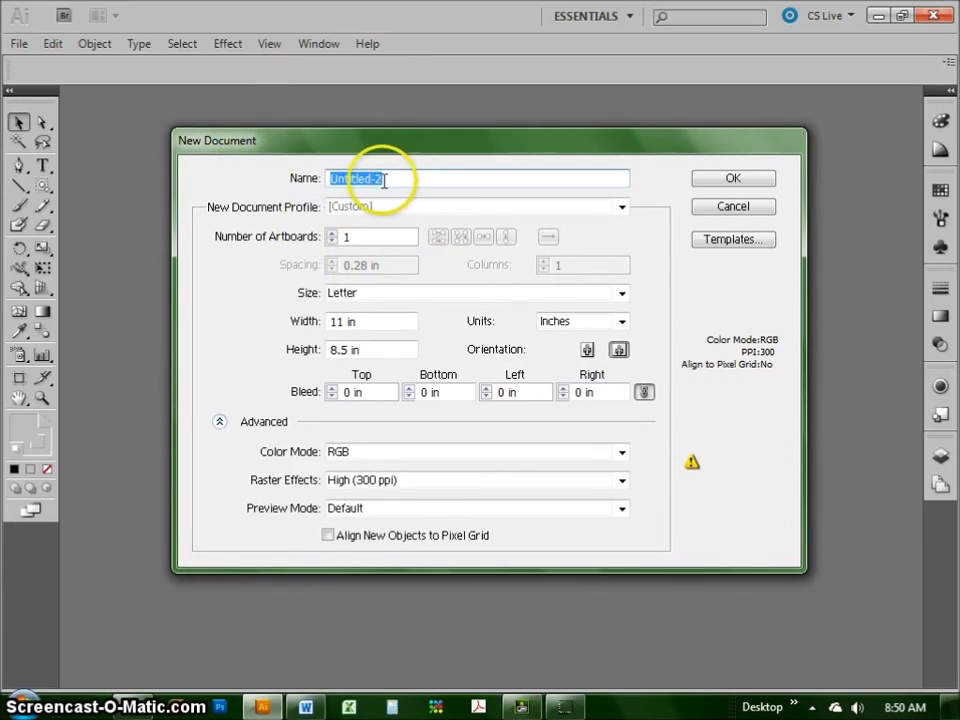
Name the new document Something, try the Legal and Tabloid page sizes, and set the size to Letter.
text(Something)
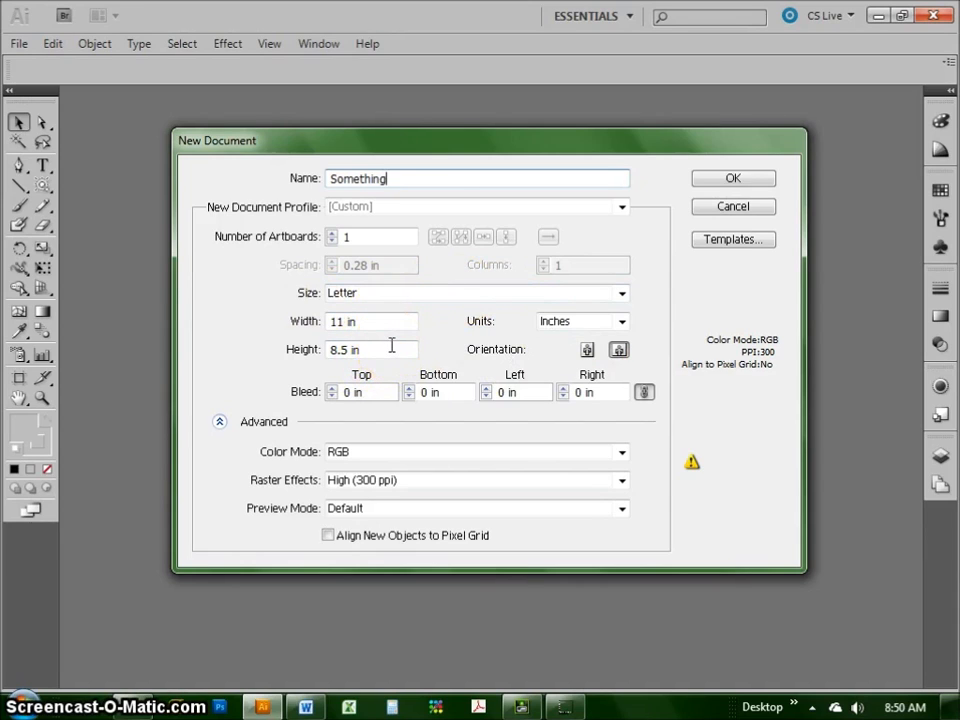
click(390, 292)
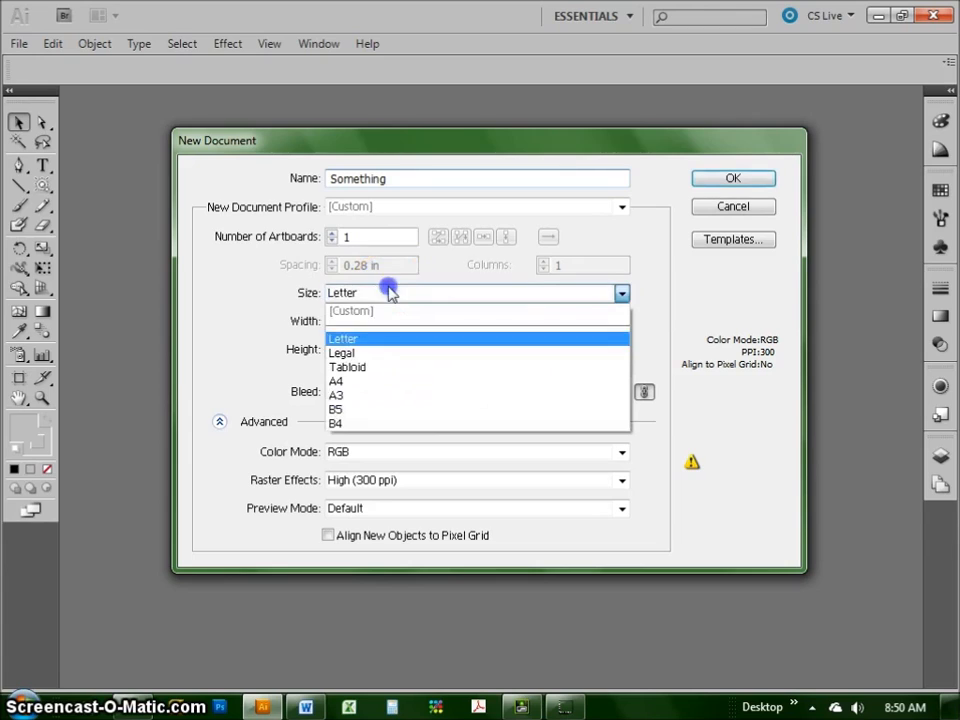
click(376, 355)
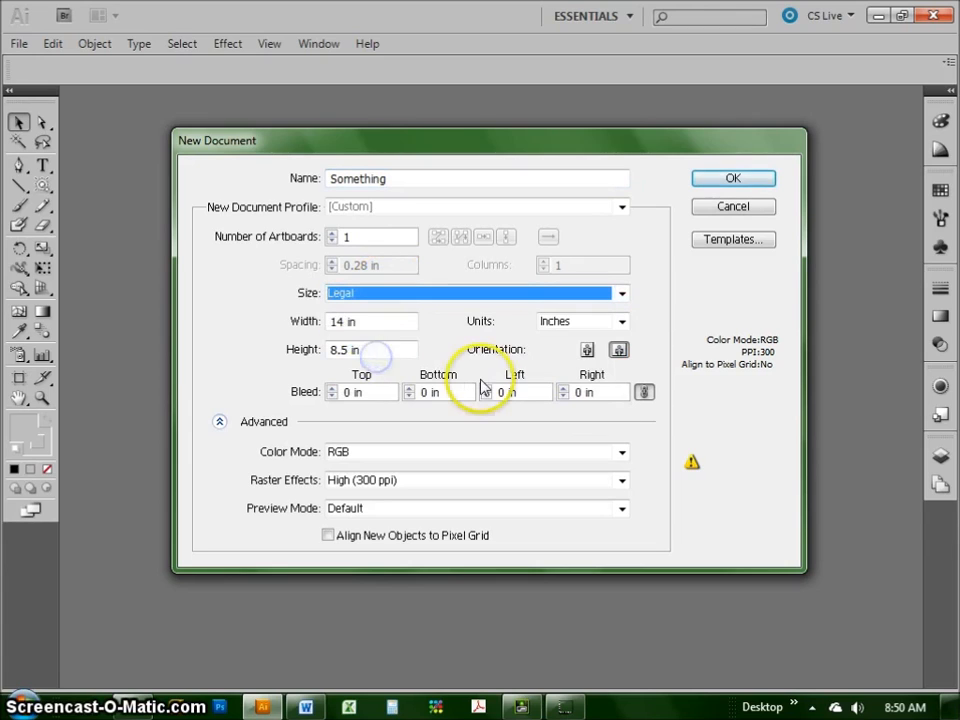
click(384, 297)
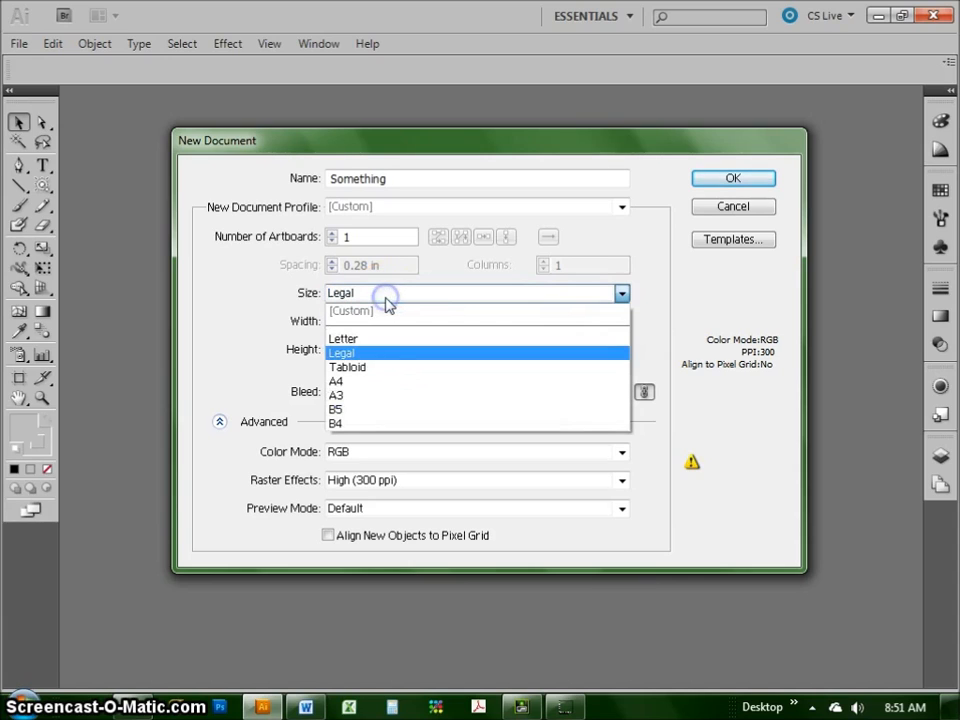
click(369, 368)
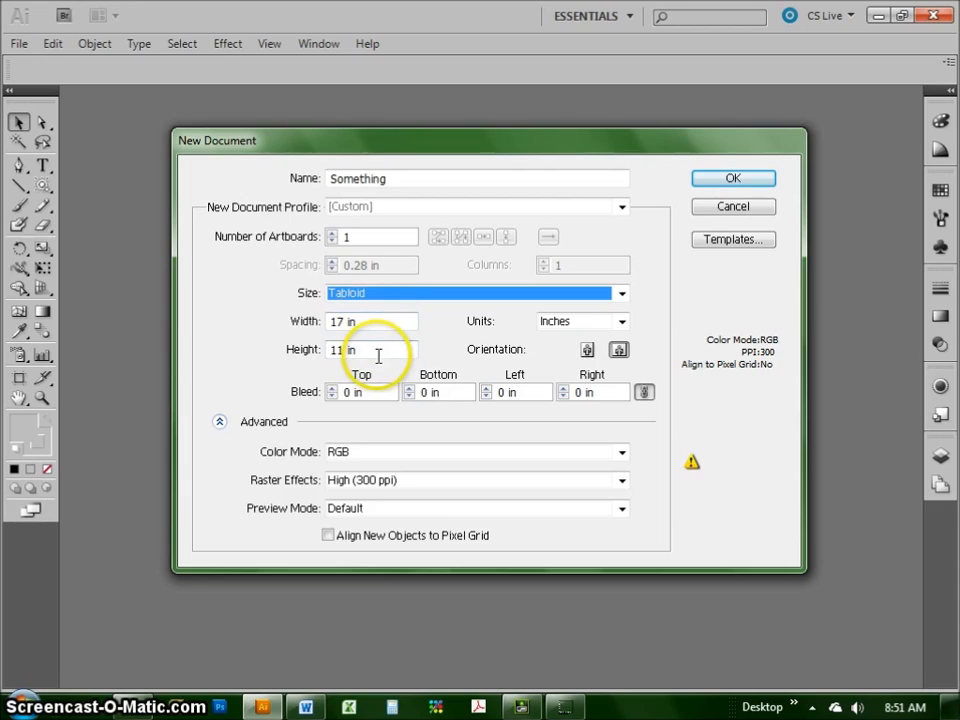
click(380, 297)
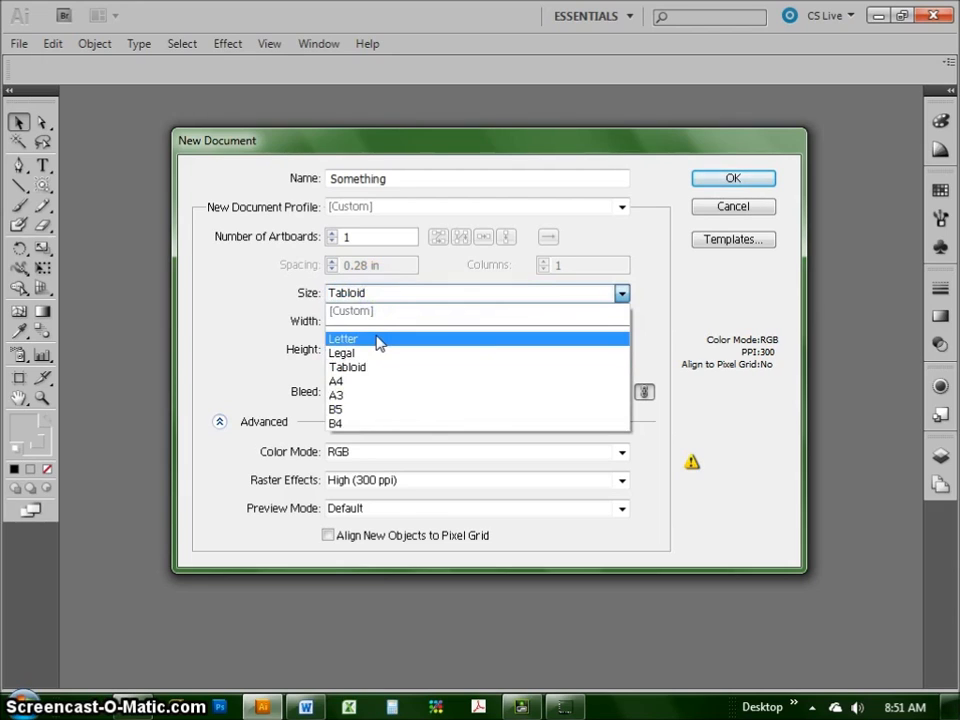
click(378, 340)
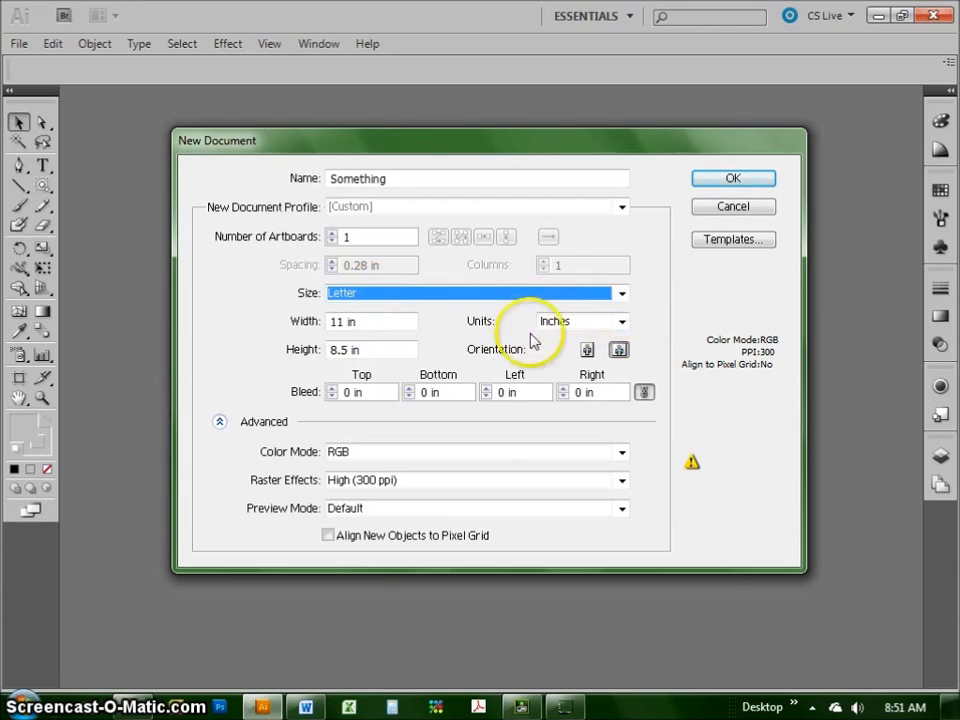
Set the new document's units to Inches and its orientation to landscape.
click(590, 326)
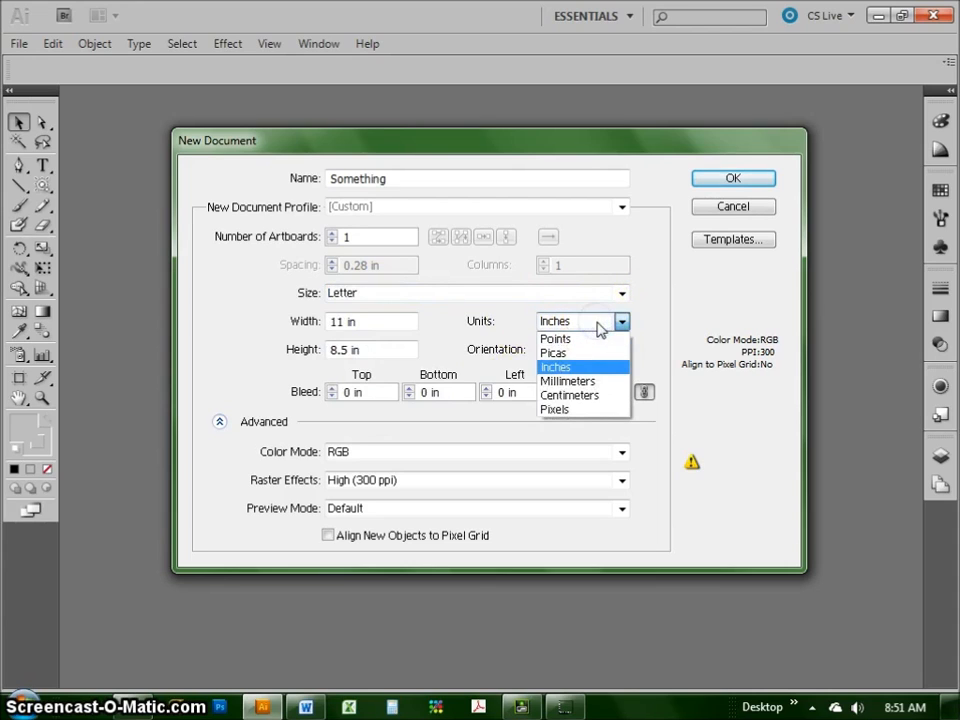
click(590, 367)
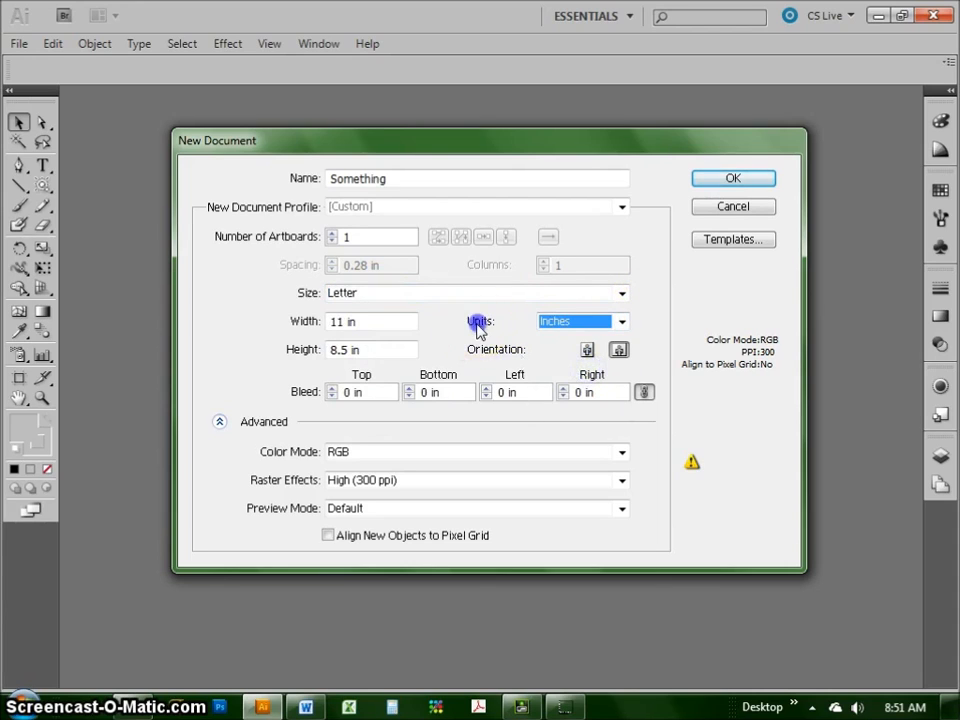
click(587, 349)
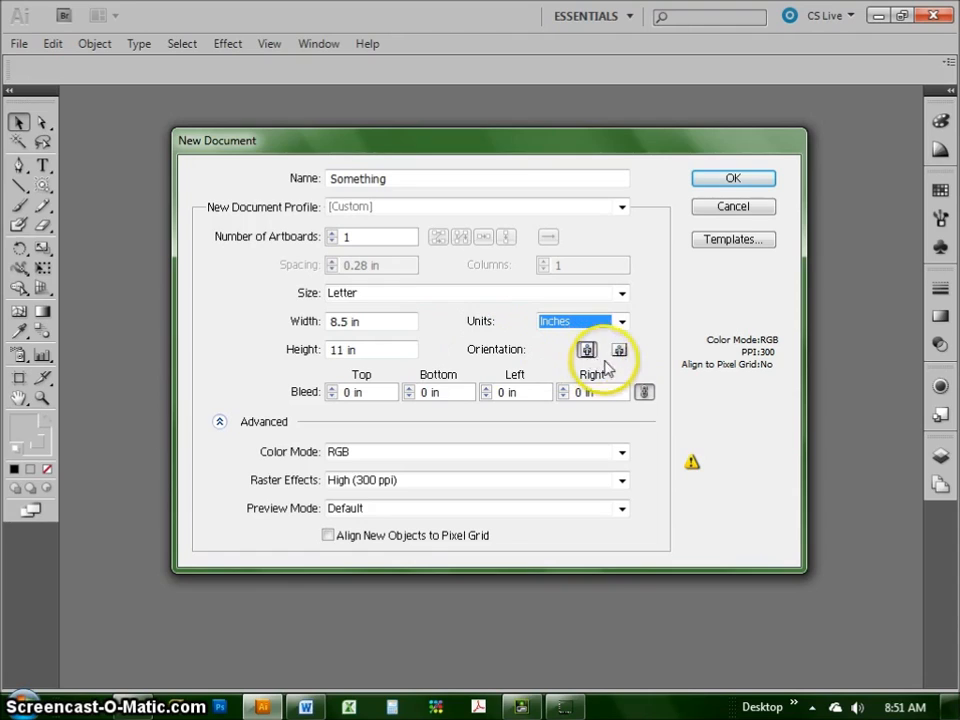
click(620, 349)
click(588, 350)
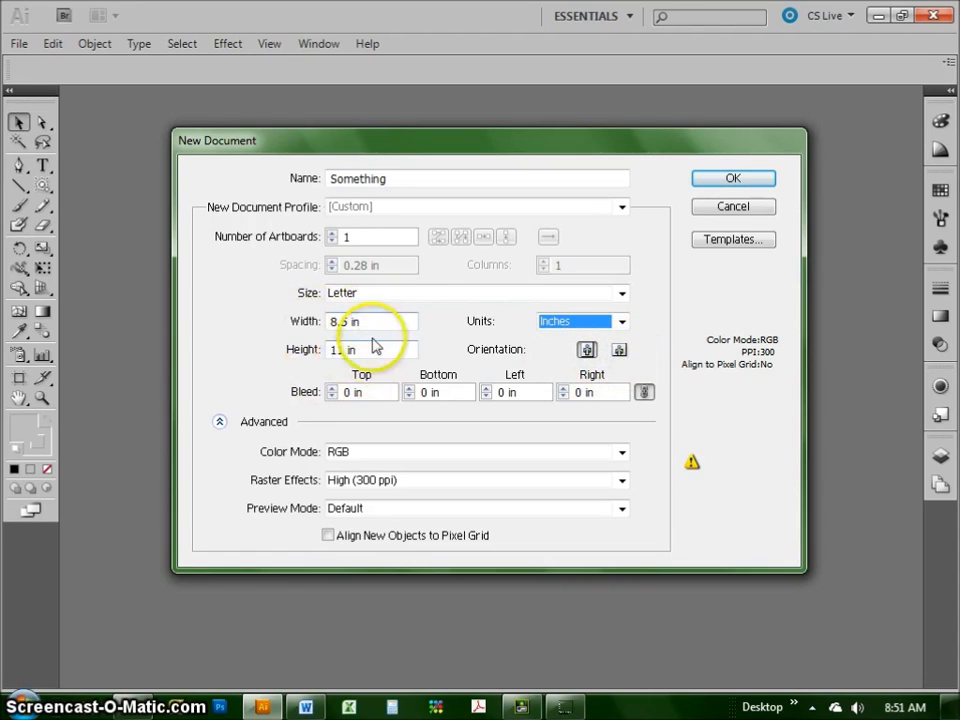
click(620, 350)
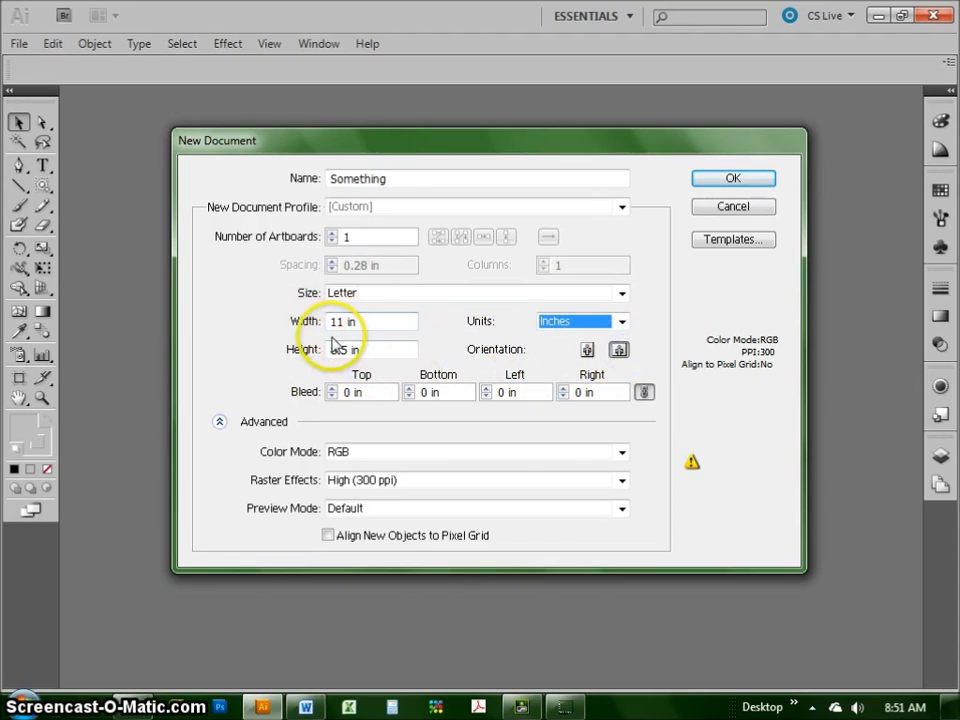
Choose the RGB color mode in the advanced settings and create the document.
click(219, 424)
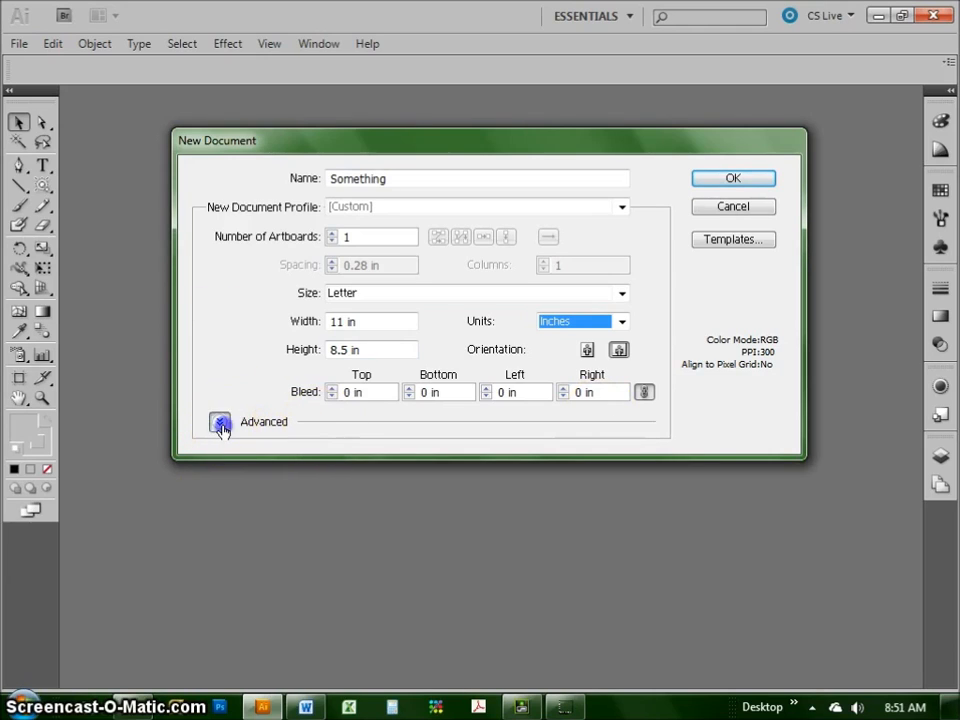
click(220, 424)
click(536, 452)
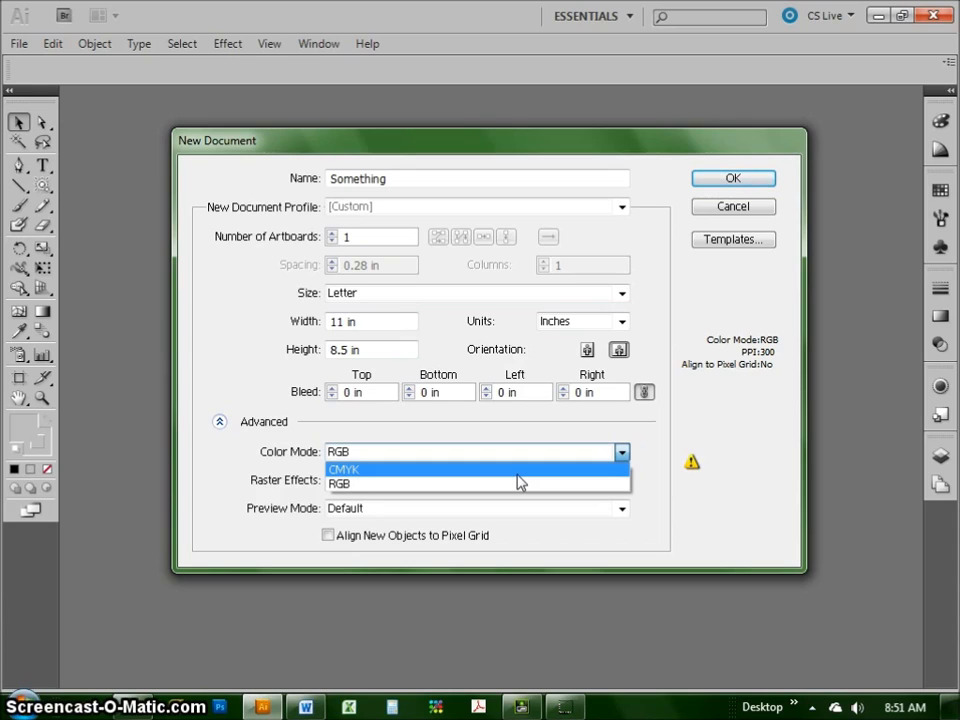
click(411, 487)
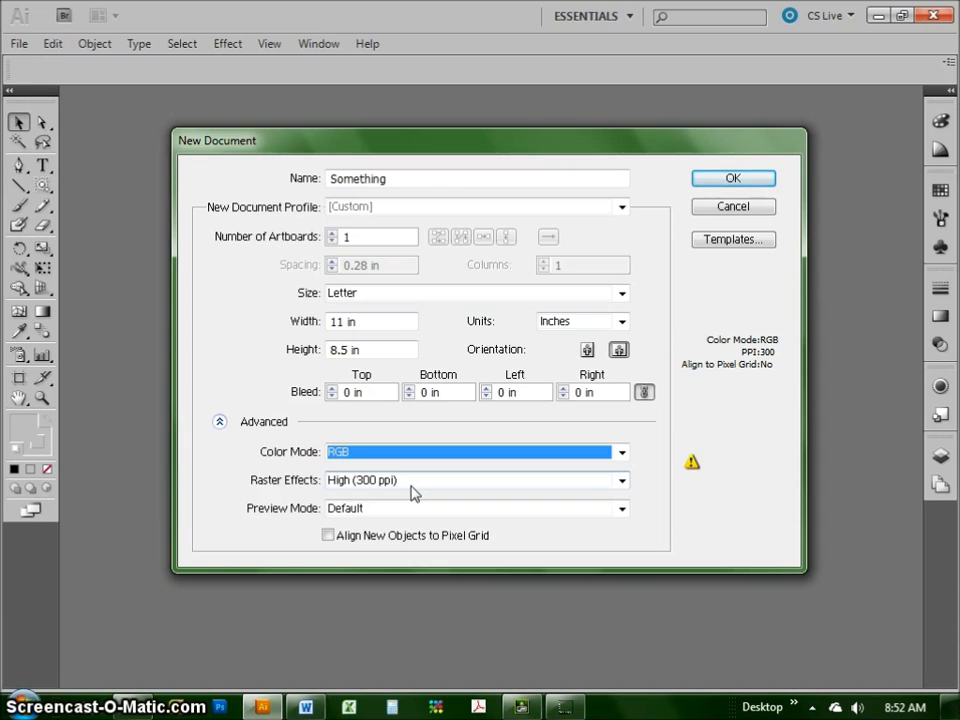
click(371, 454)
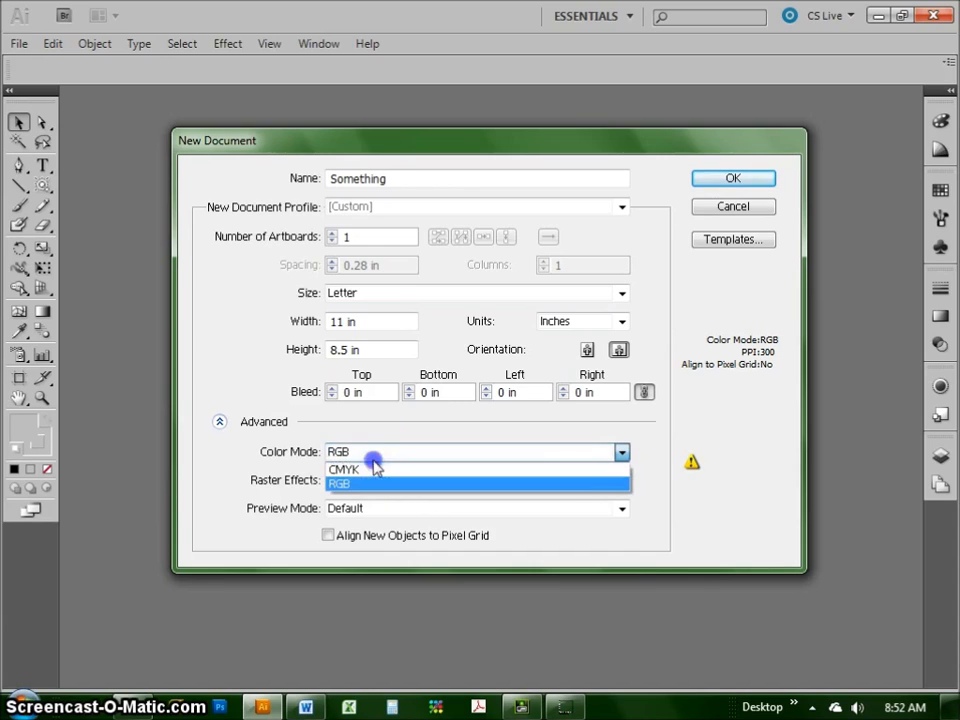
click(377, 456)
click(377, 456)
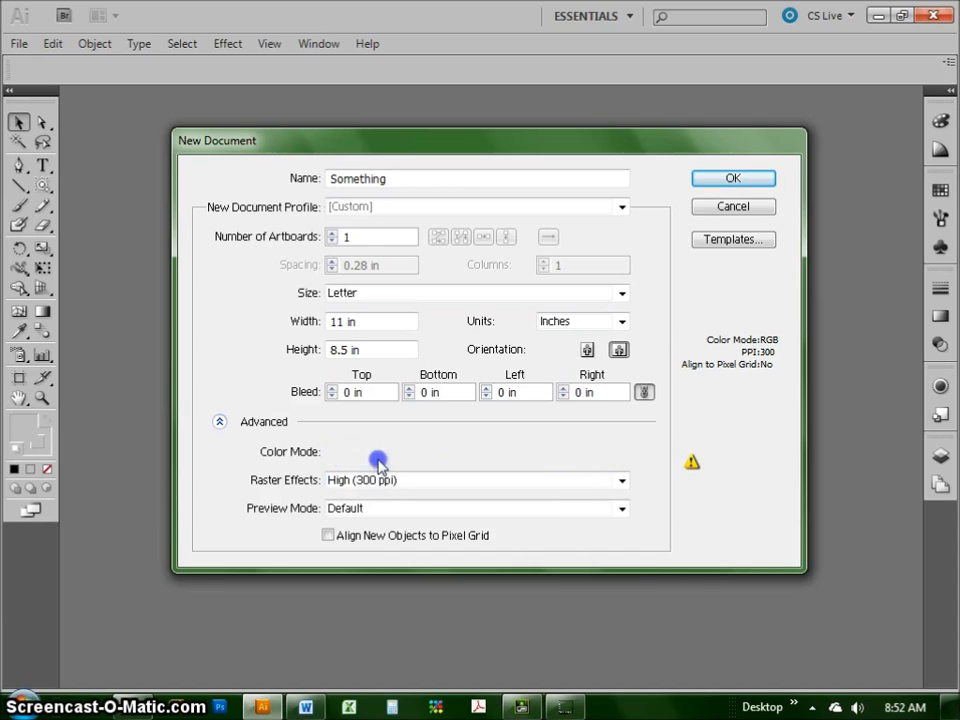
click(362, 487)
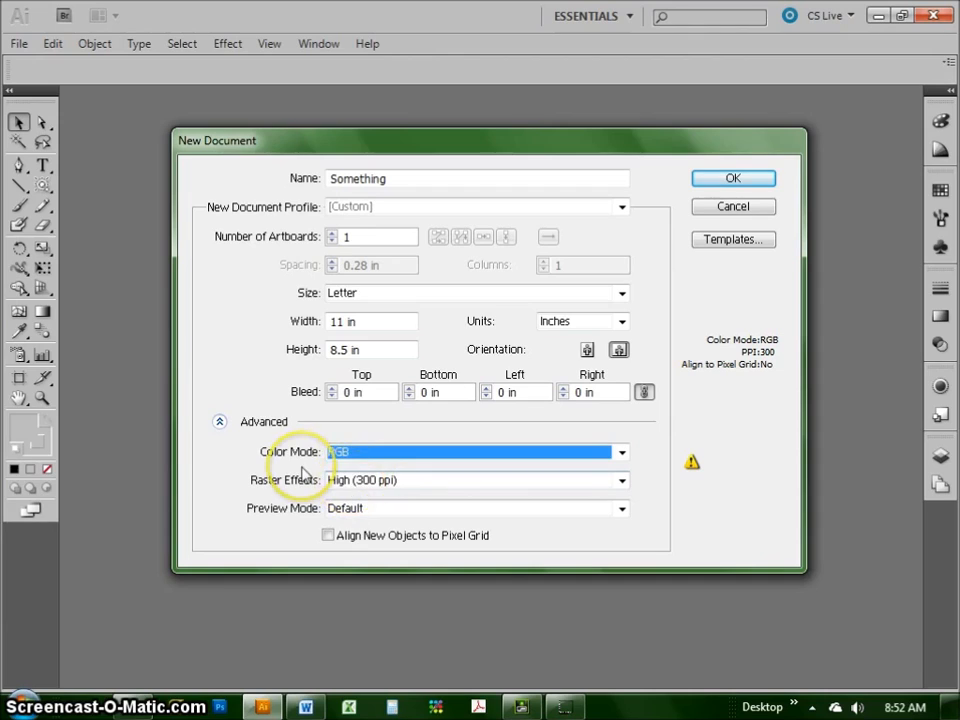
click(393, 452)
click(378, 487)
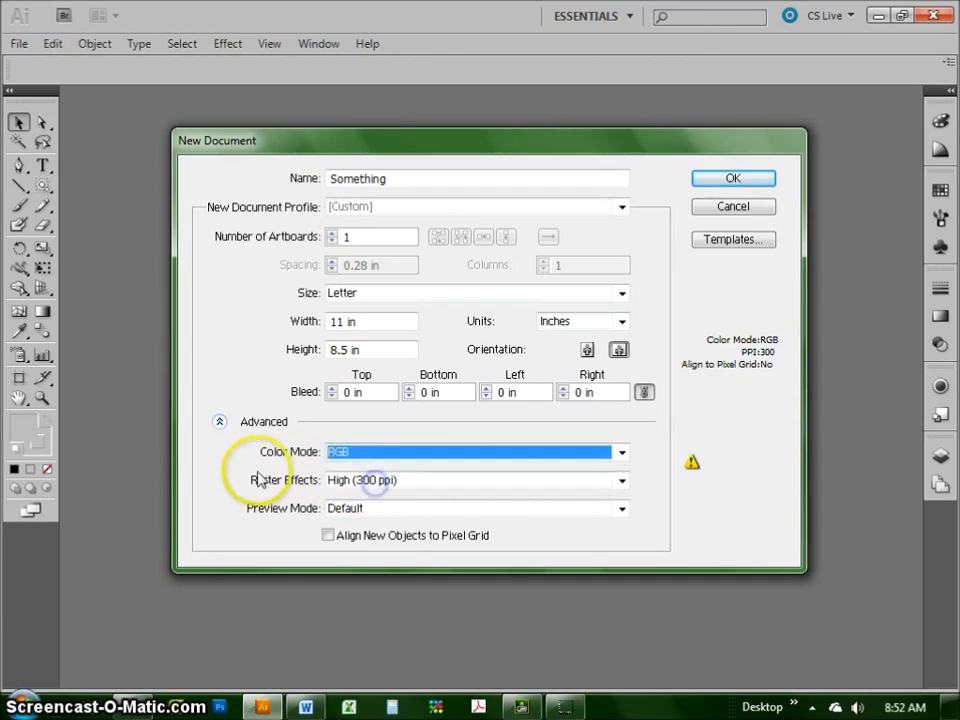
click(733, 181)
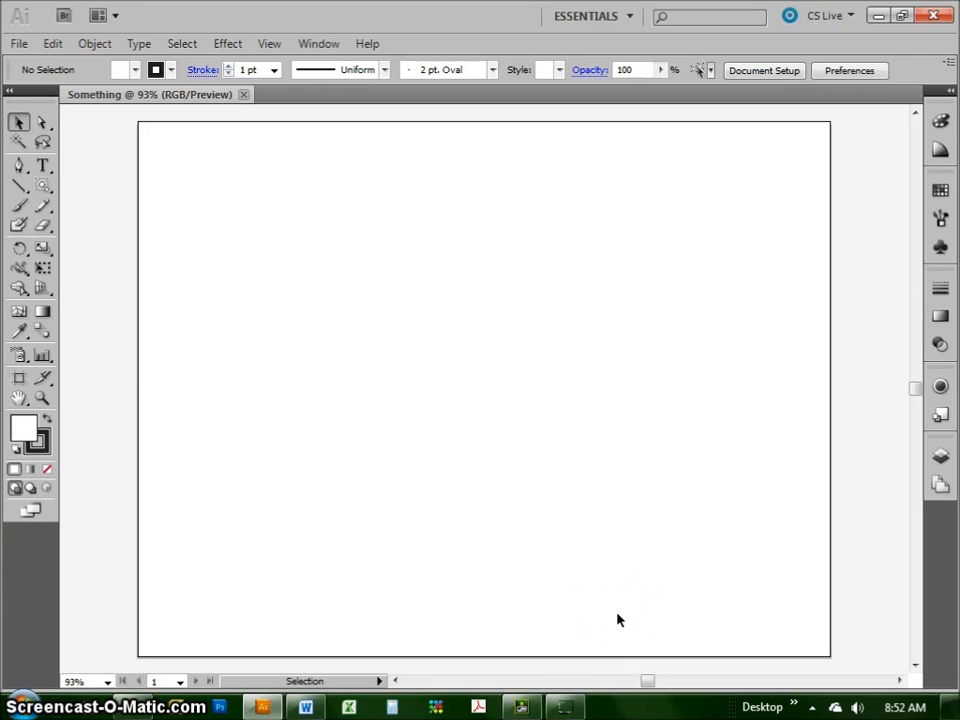
Examine the full extent of the workspace surrounding the artboard, and return to a 33.33% view.
key(ctrl+minus)
key(ctrl+minus)
key(ctrl+minus)
key(ctrl+minus)
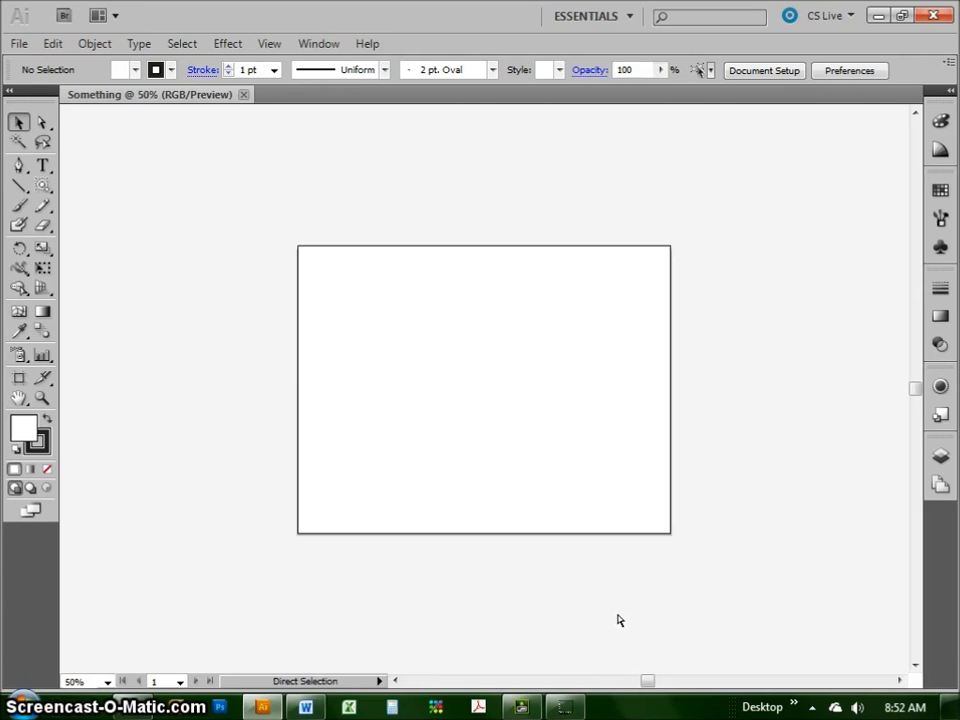
key(ctrl+minus)
key(ctrl+minus)
key(ctrl+minus)
key(ctrl+minus)
key(ctrl+minus)
key(ctrl+minus)
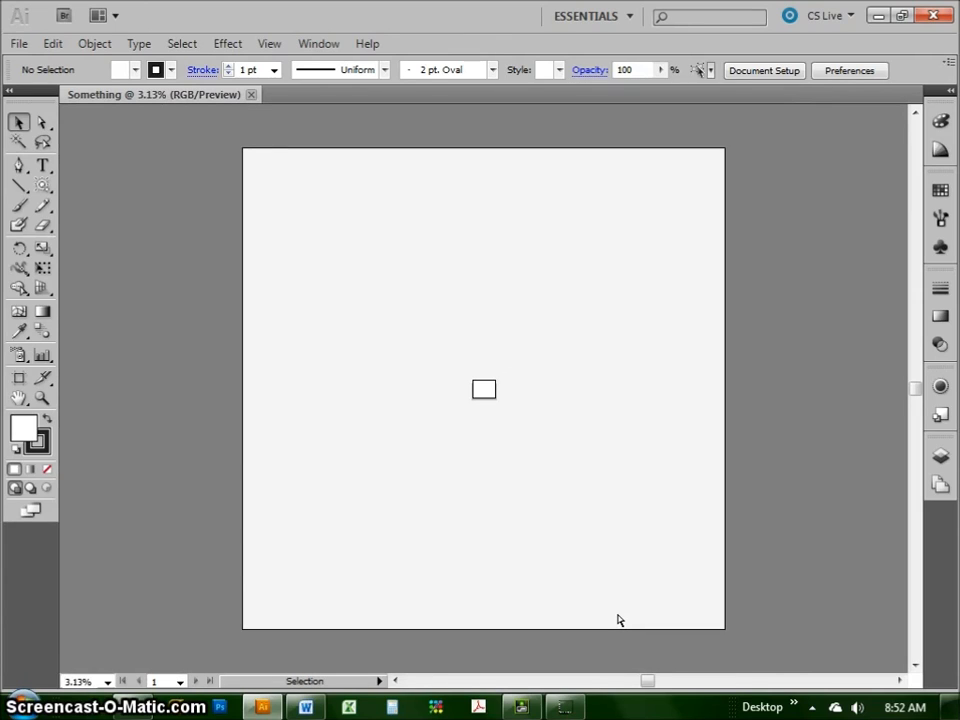
key(ctrl+plus)
key(ctrl+plus)
key(ctrl+plus)
key(ctrl+plus)
key(ctrl+plus)
key(ctrl+plus)
key(ctrl+plus)
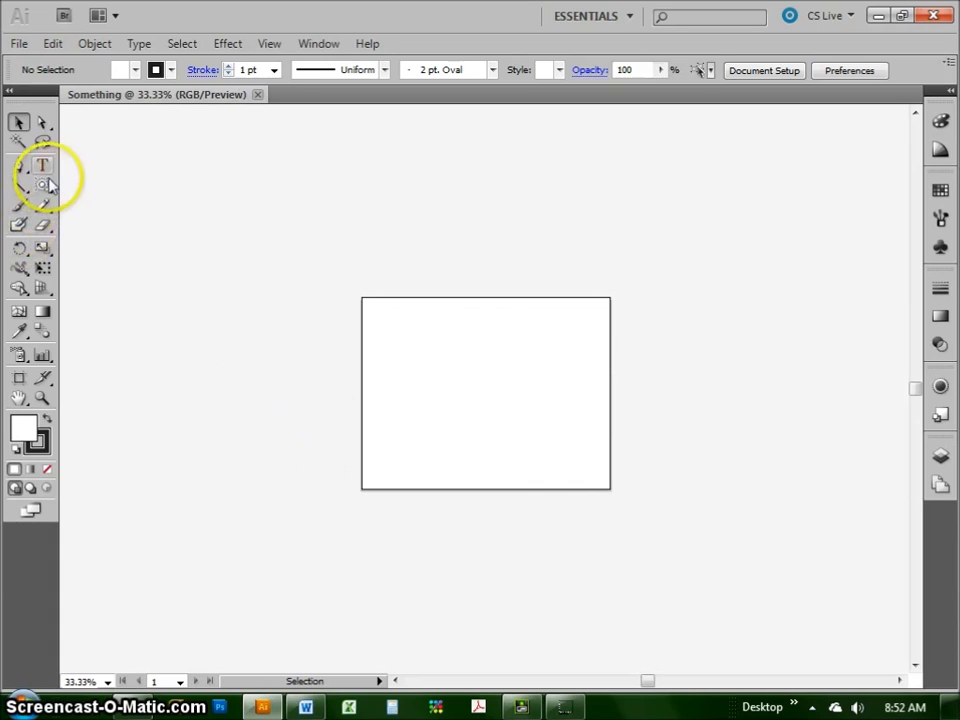
Draw four rectangles around the artboard with the Rectangle tool, two outside it and two overlapping its right and lower edges.
click(44, 187)
drag(47, 193, 81, 193)
drag(165, 311, 237, 426)
drag(283, 232, 375, 296)
drag(669, 330, 465, 431)
drag(336, 577, 426, 457)
Rearrange the four rectangles, moving one above the artboard, one below its left side and one fully inside.
click(18, 122)
click(154, 228)
drag(310, 284, 395, 215)
drag(550, 365, 626, 205)
drag(380, 514, 208, 566)
drag(210, 391, 452, 390)
drag(610, 247, 537, 422)
Delete all four rectangles from the artboard and the surrounding workspace.
click(787, 259)
drag(778, 154, 158, 625)
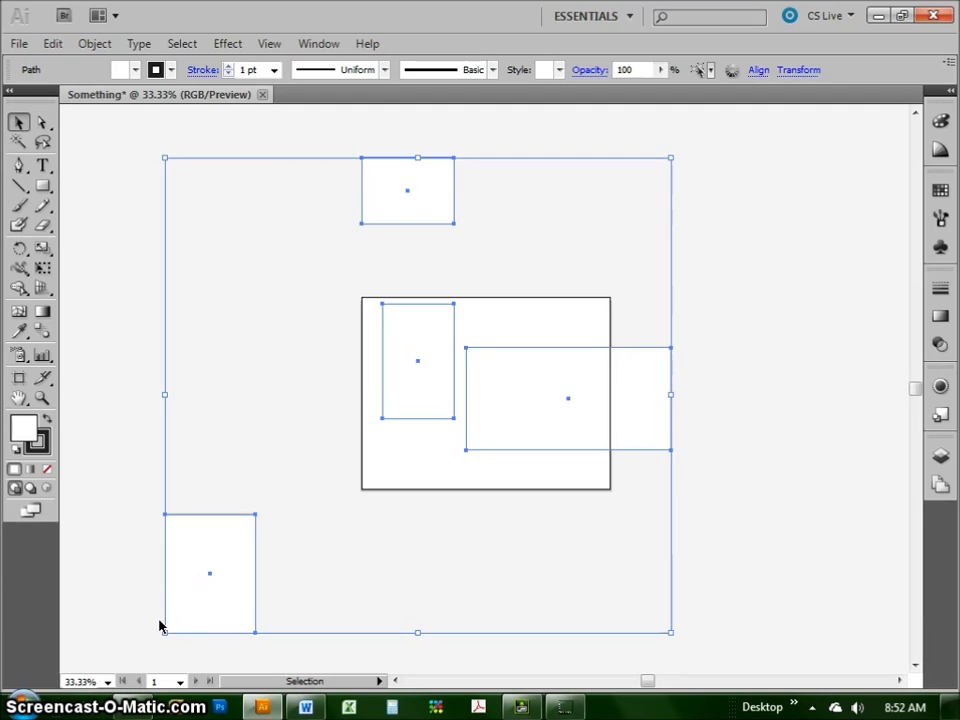
key(Delete)
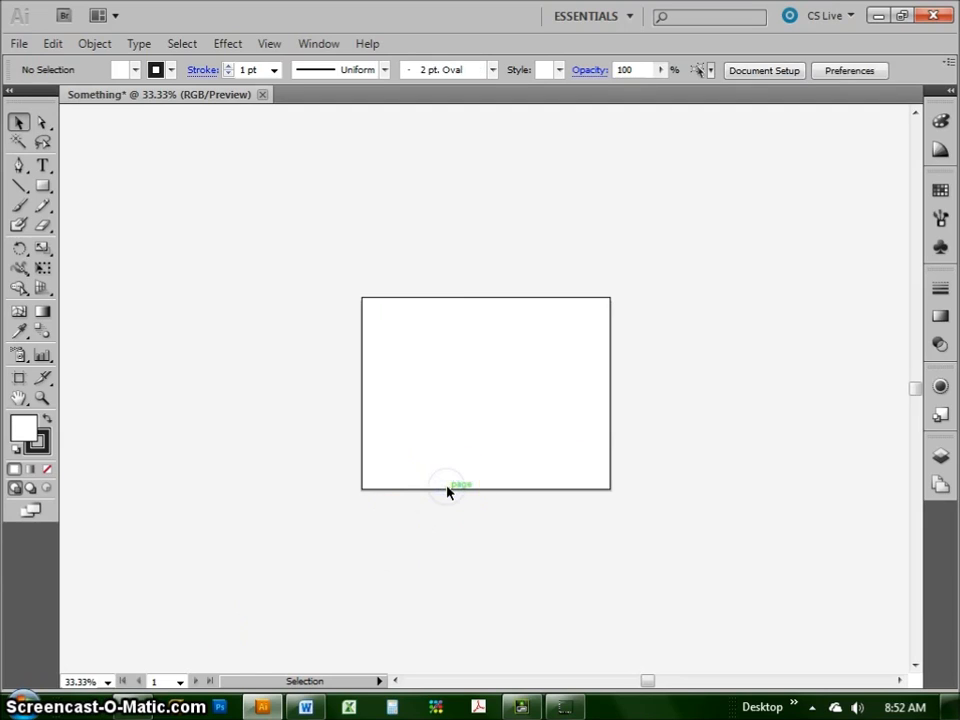
click(243, 246)
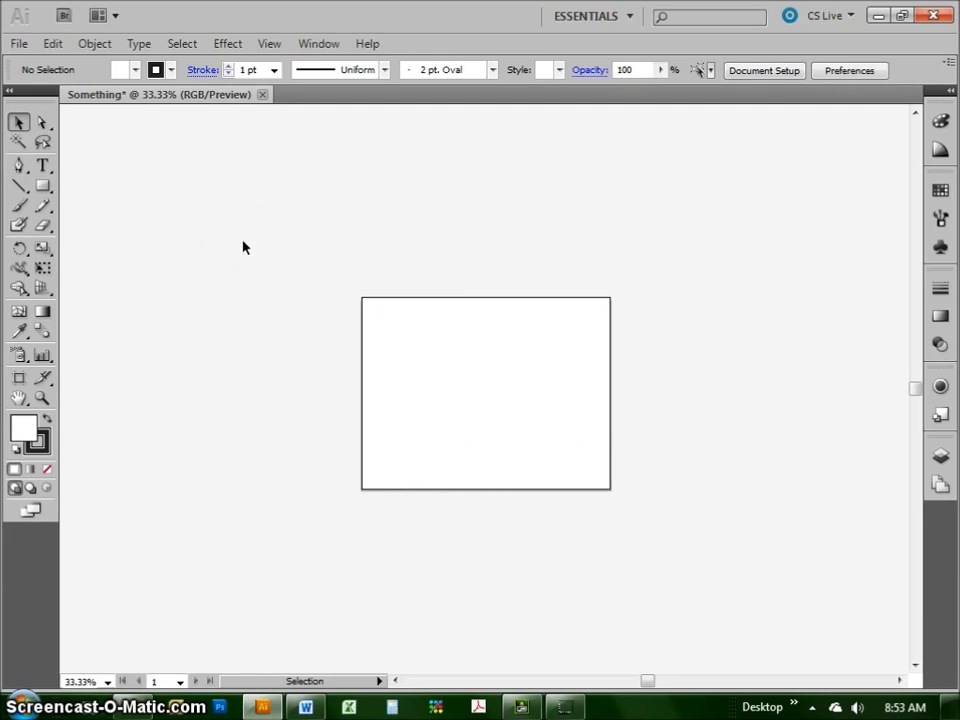
Fit the artboard to the window and preview the toolbox in a single column before restoring two columns.
key(ctrl+0)
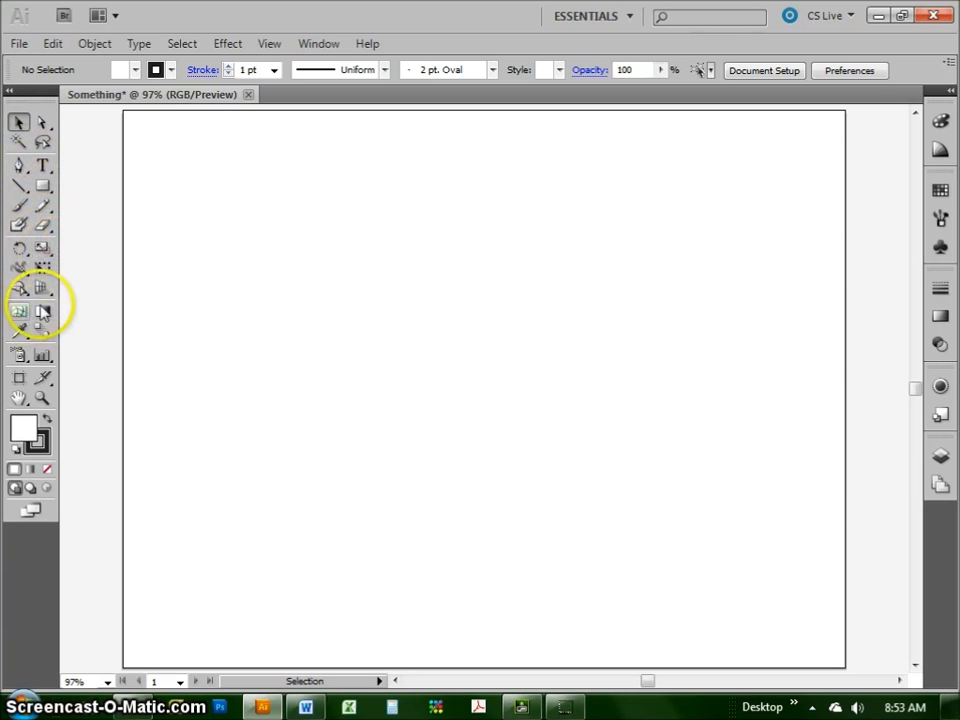
click(9, 91)
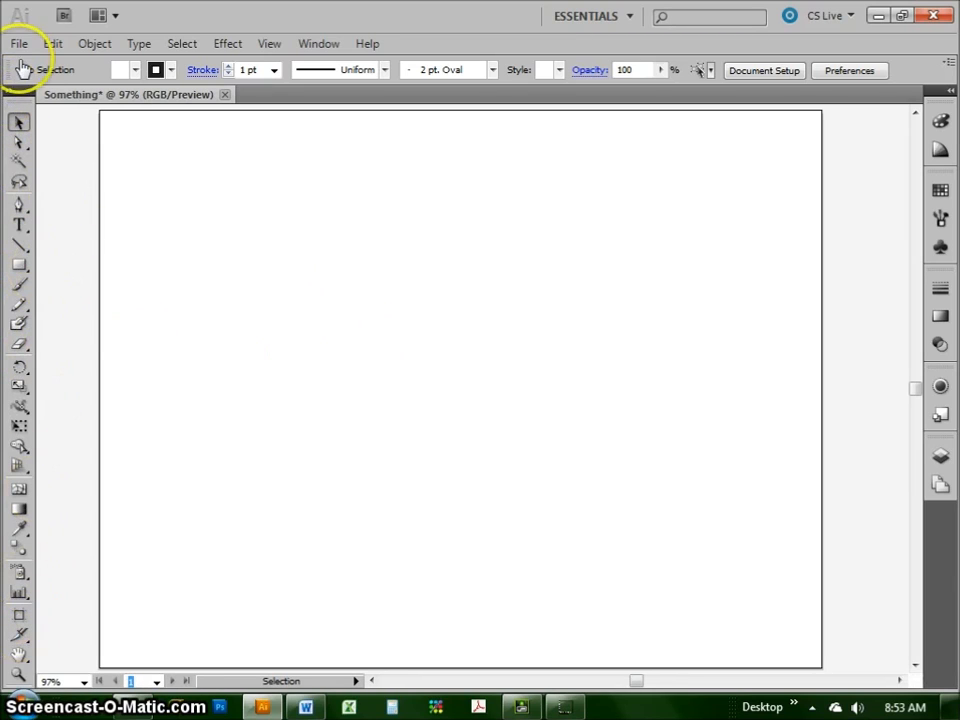
click(9, 91)
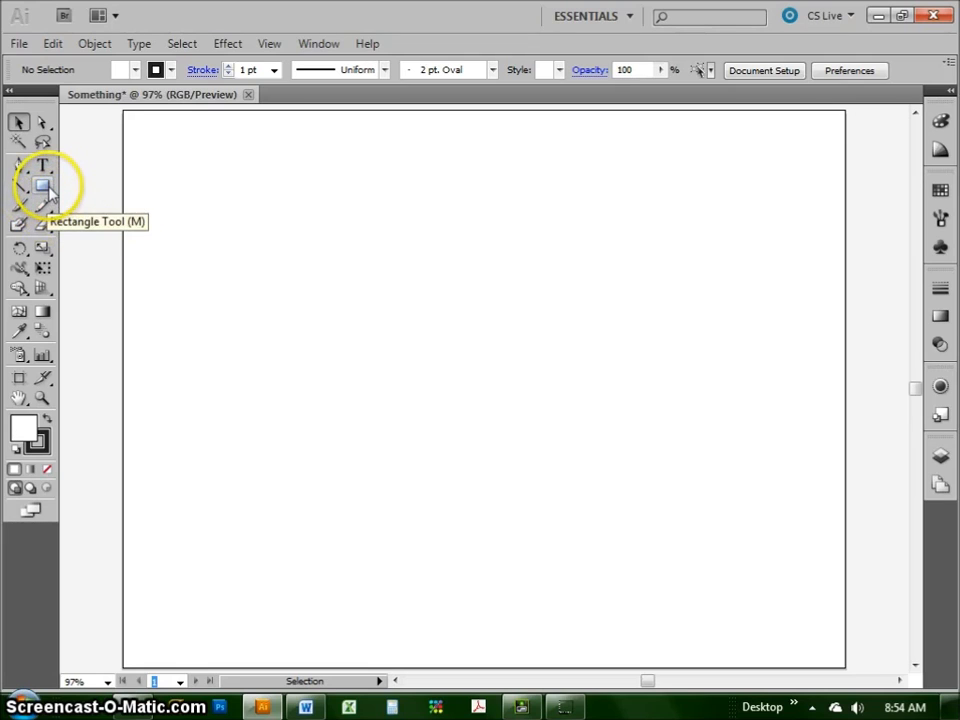
Draw a rectangle in the upper-left area of the artboard and a rounded rectangle below it.
drag(47, 188, 80, 191)
drag(186, 184, 390, 355)
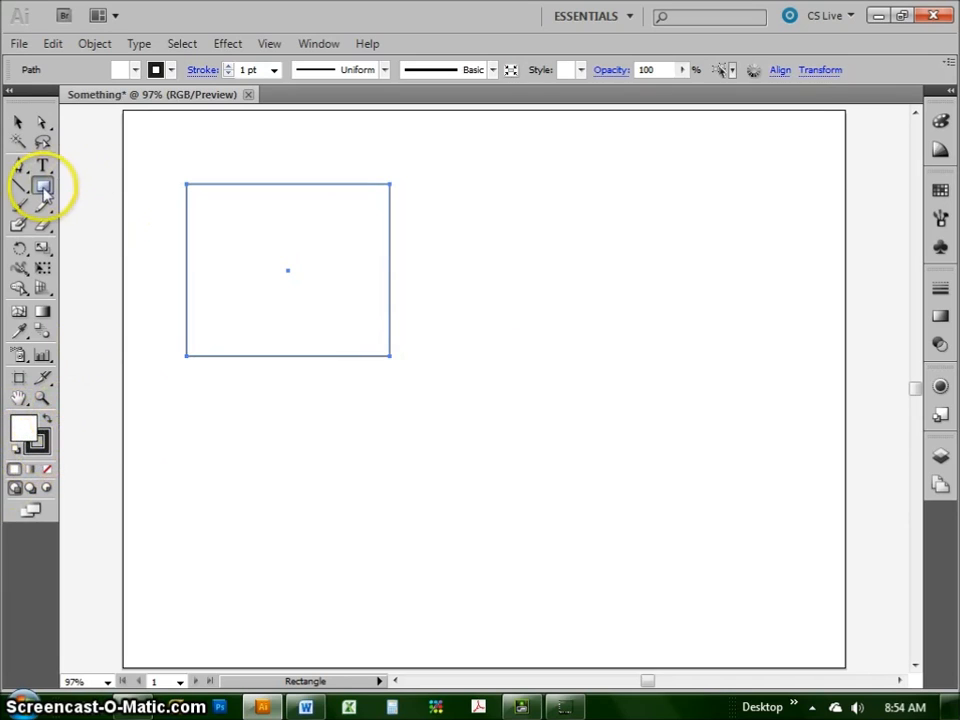
drag(43, 190, 111, 208)
drag(187, 441, 379, 567)
Draw a wide ellipse to the right of the rectangle and a perfect circle below the ellipse.
drag(40, 193, 90, 226)
drag(435, 184, 621, 313)
drag(436, 370, 643, 522)
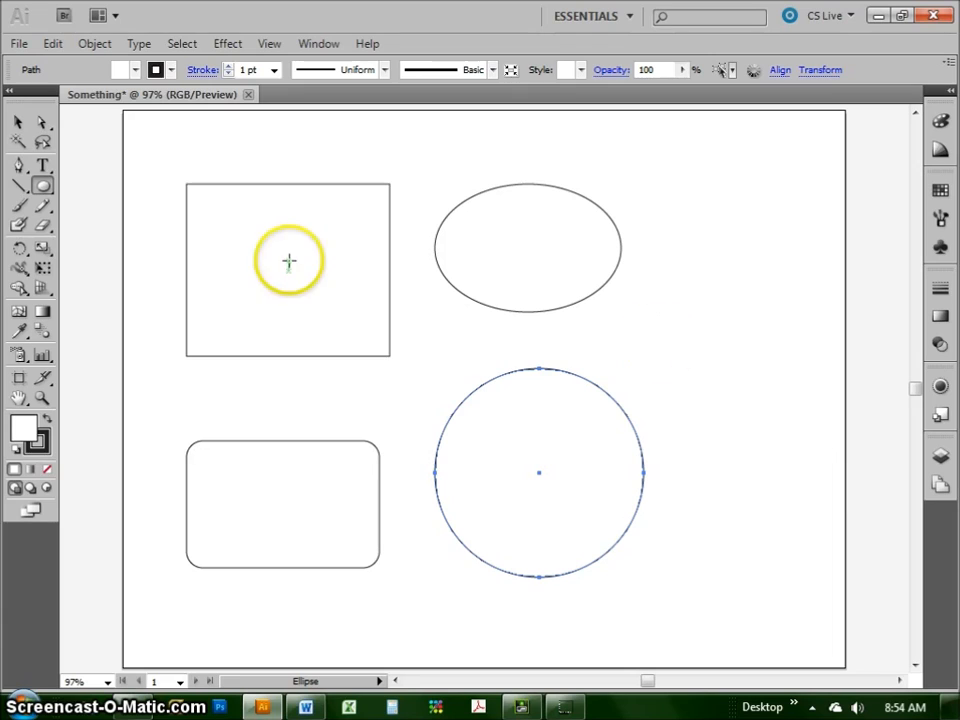
drag(46, 190, 127, 289)
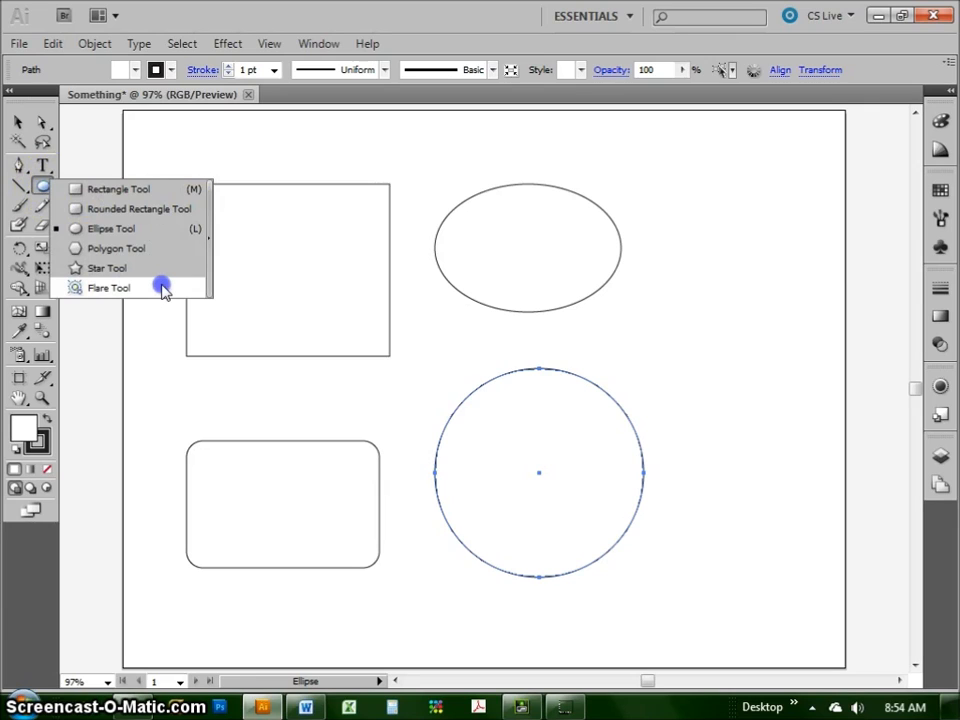
drag(122, 229, 42, 188)
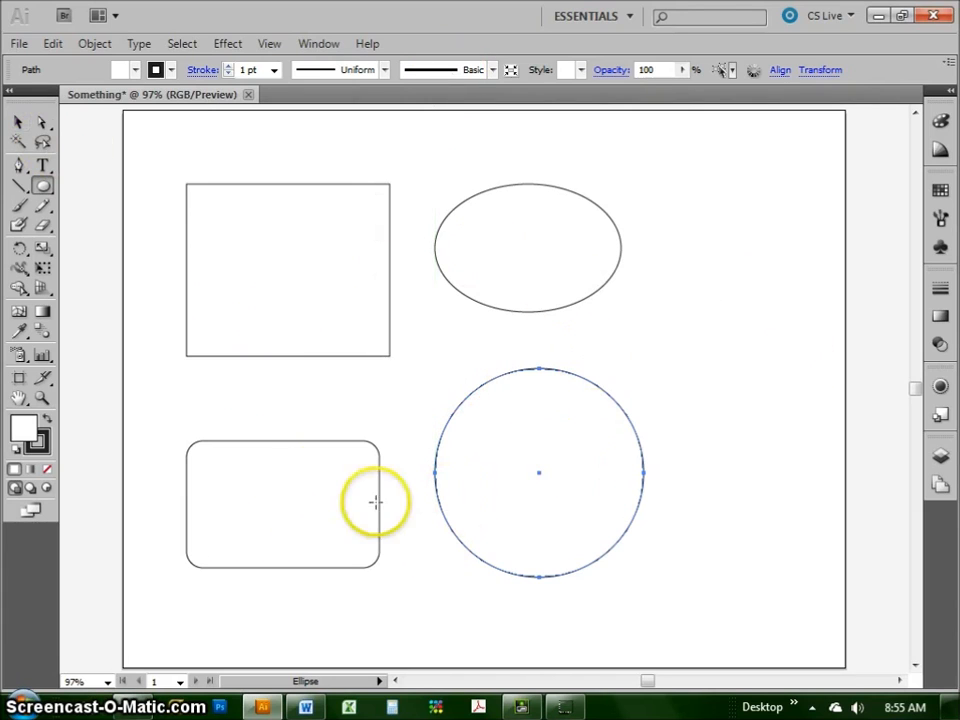
Select the ellipse, the circle, the rectangle and the rounded rectangle one after another with the Selection tool.
click(17, 123)
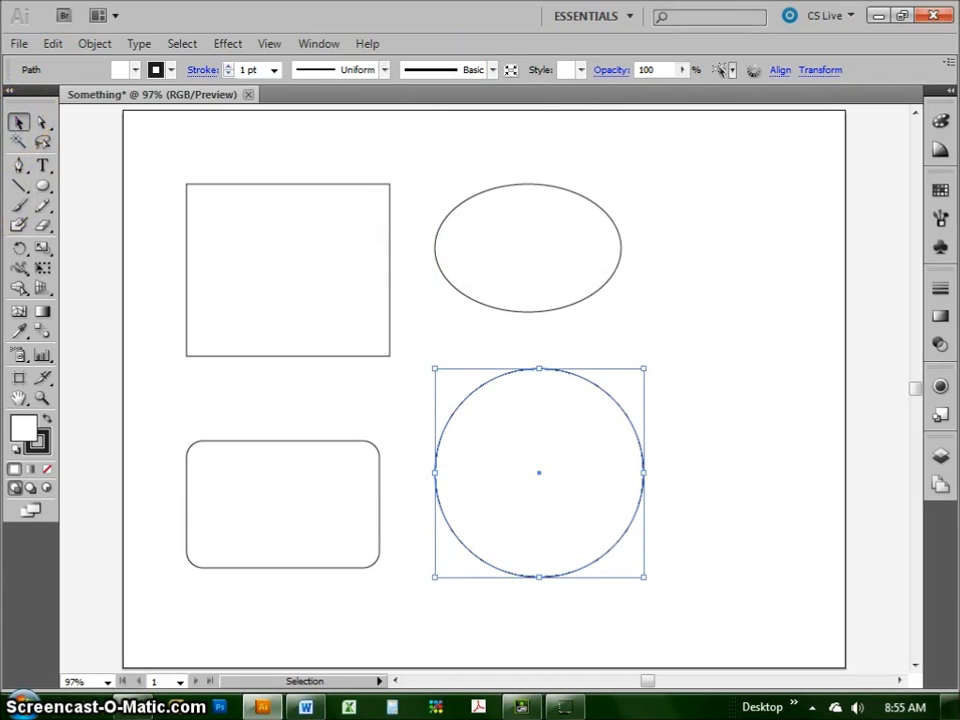
click(576, 270)
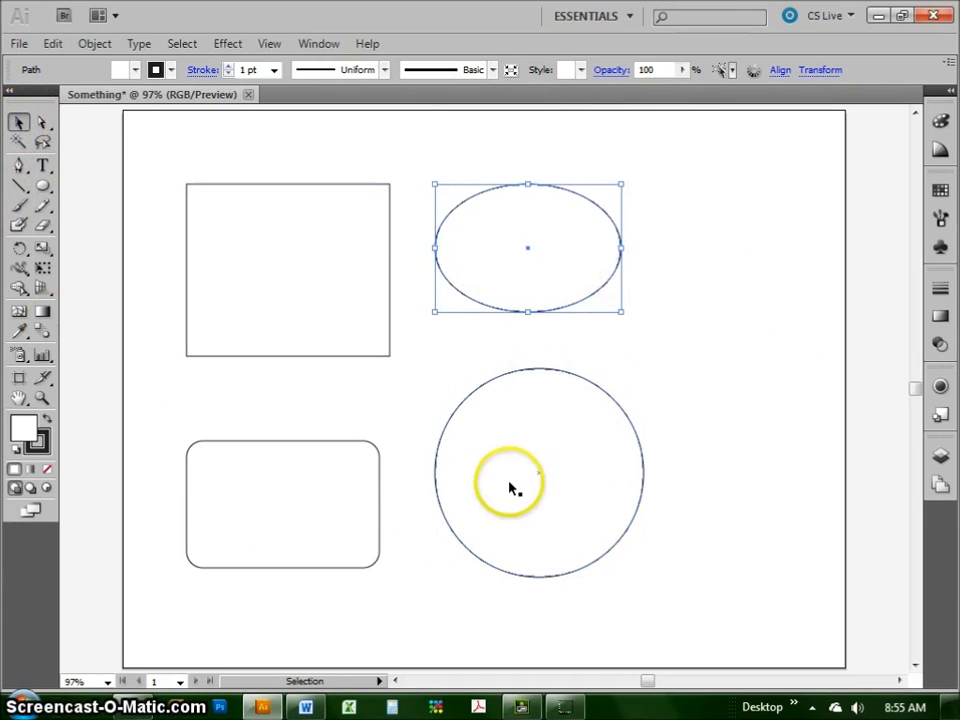
click(509, 487)
click(350, 335)
click(297, 536)
Enlarge the ellipse from its lower-right corner and rotate it counter-clockwise so that its right end tilts upward.
click(528, 295)
mouse_move(621, 311)
mouse_down()
mouse_move(707, 377)
mouse_move(645, 338)
mouse_move(666, 356)
mouse_move(671, 246)
mouse_move(666, 326)
mouse_up()
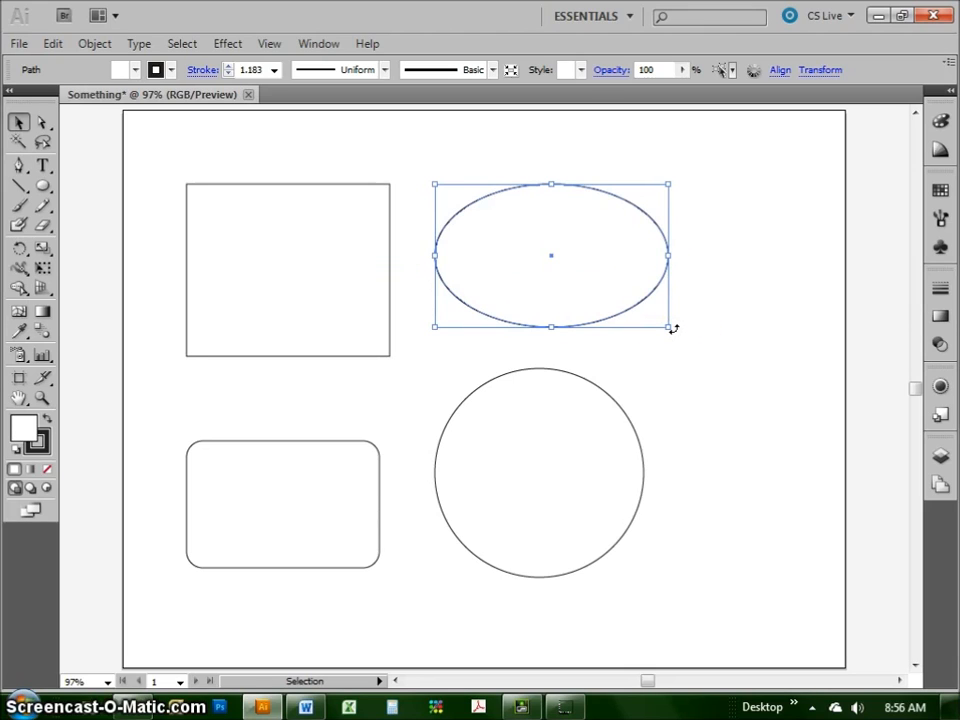
drag(678, 328, 444, 228)
click(738, 463)
Rotate the rectangle clockwise around its centre into a tilted position and deselect it.
click(229, 199)
drag(392, 182, 416, 236)
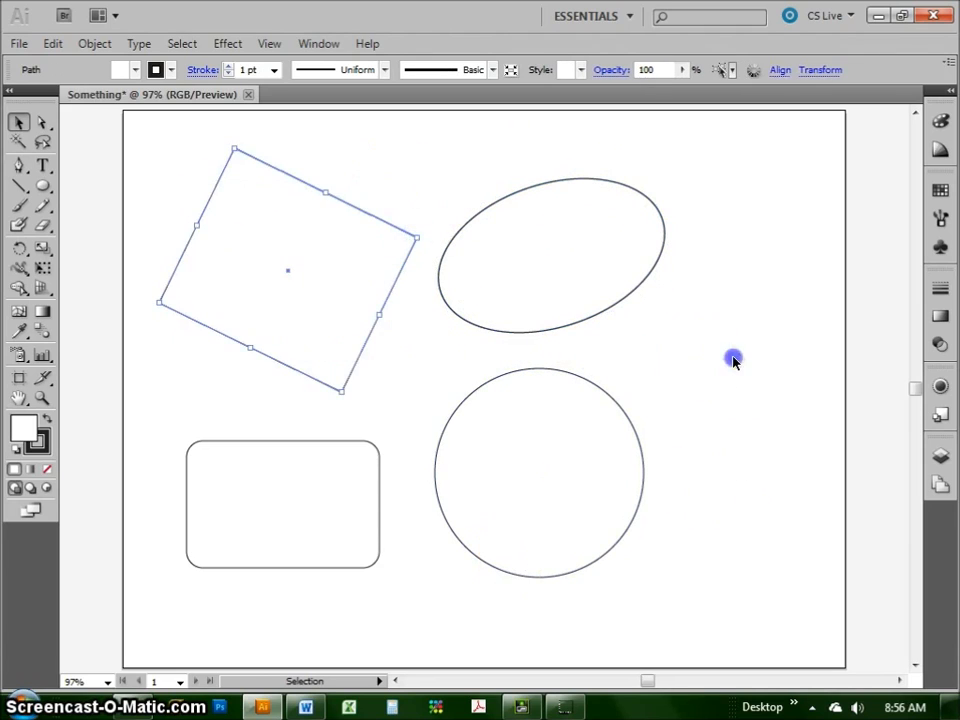
click(699, 362)
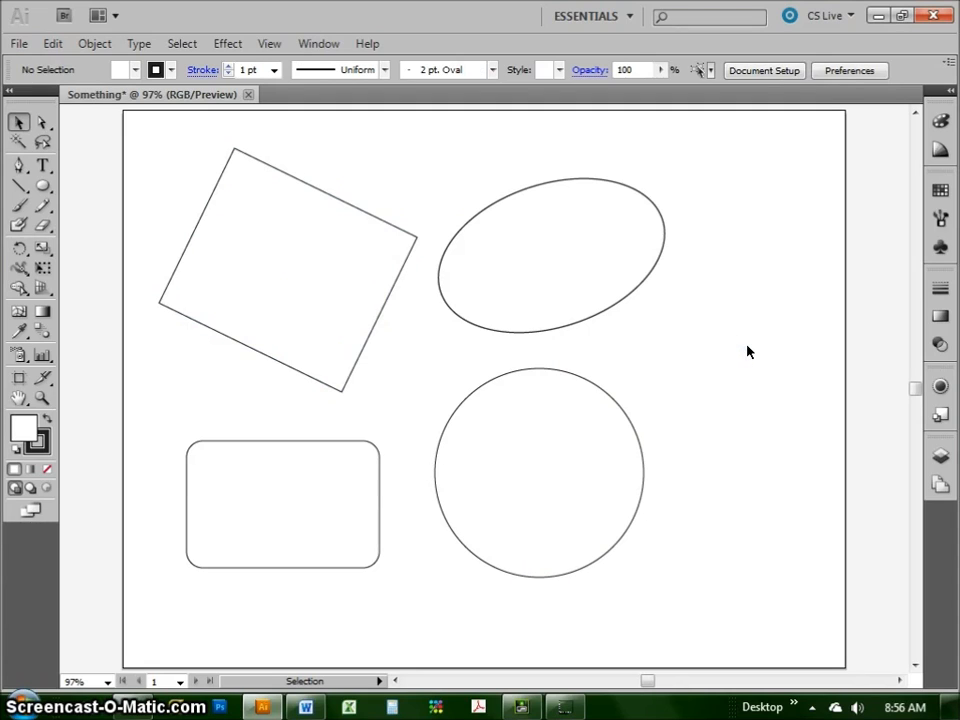
Fill the tilted rectangle with red, RGB 221, 55, 72 (#DD3748), using the Color Picker.
click(326, 292)
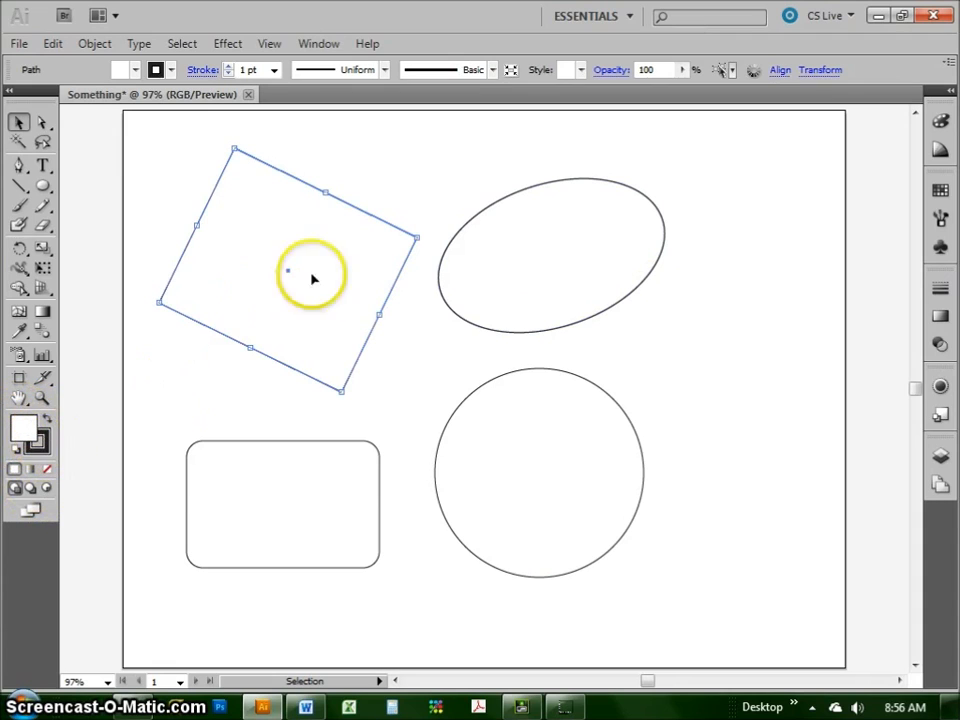
click(24, 428)
click(30, 434)
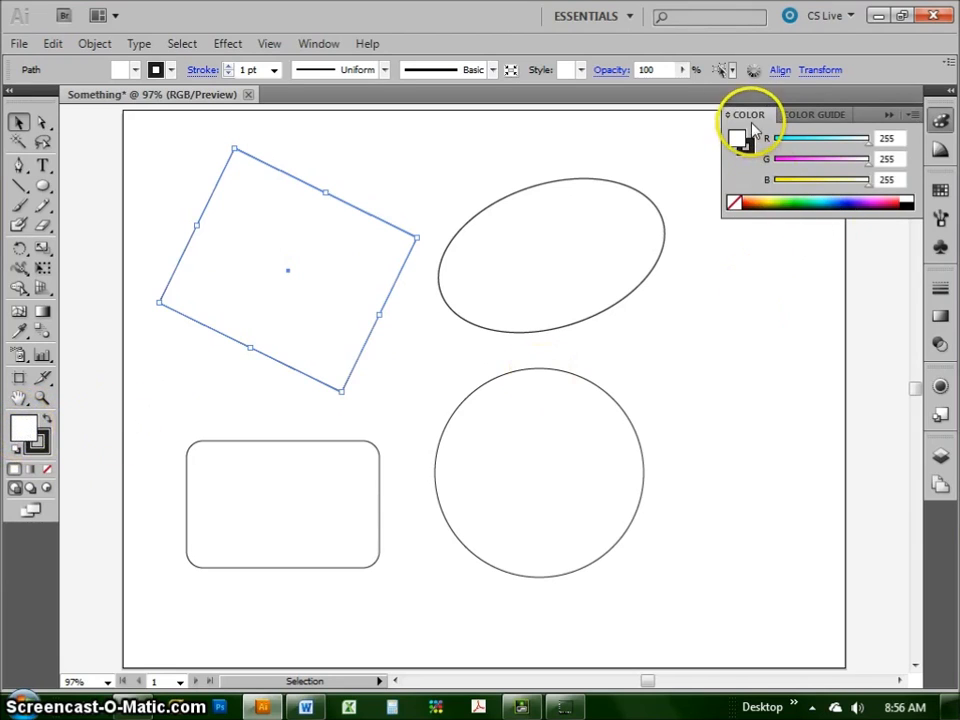
double_click(25, 432)
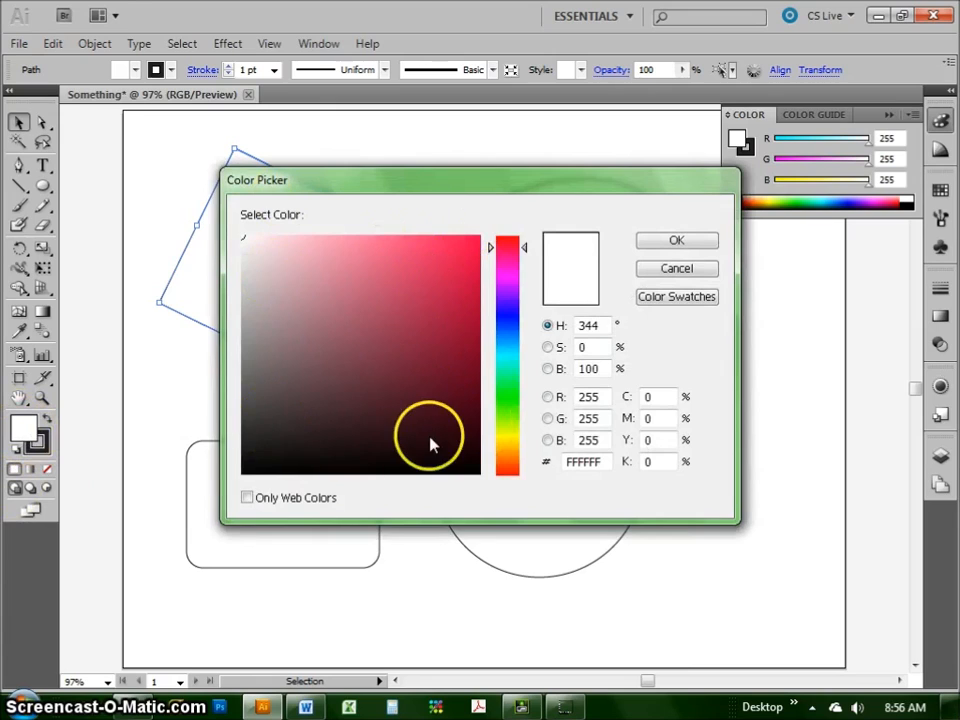
click(510, 260)
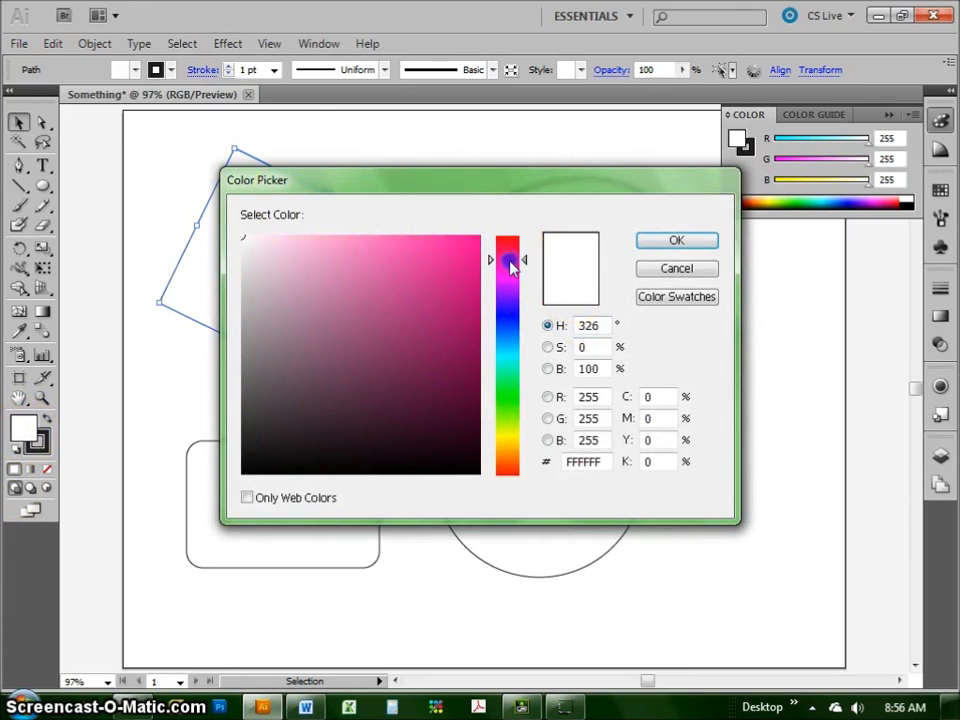
drag(511, 291, 502, 238)
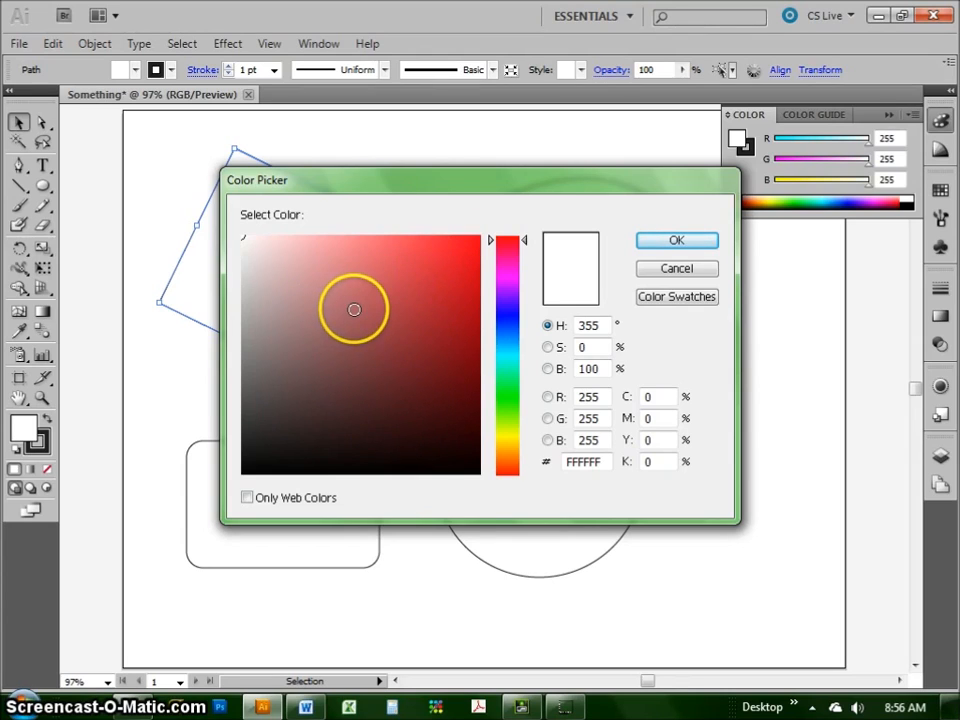
mouse_move(409, 283)
mouse_down()
mouse_move(390, 358)
mouse_move(315, 313)
mouse_move(293, 313)
mouse_move(499, 229)
mouse_move(400, 269)
mouse_move(414, 259)
mouse_move(419, 267)
mouse_up()
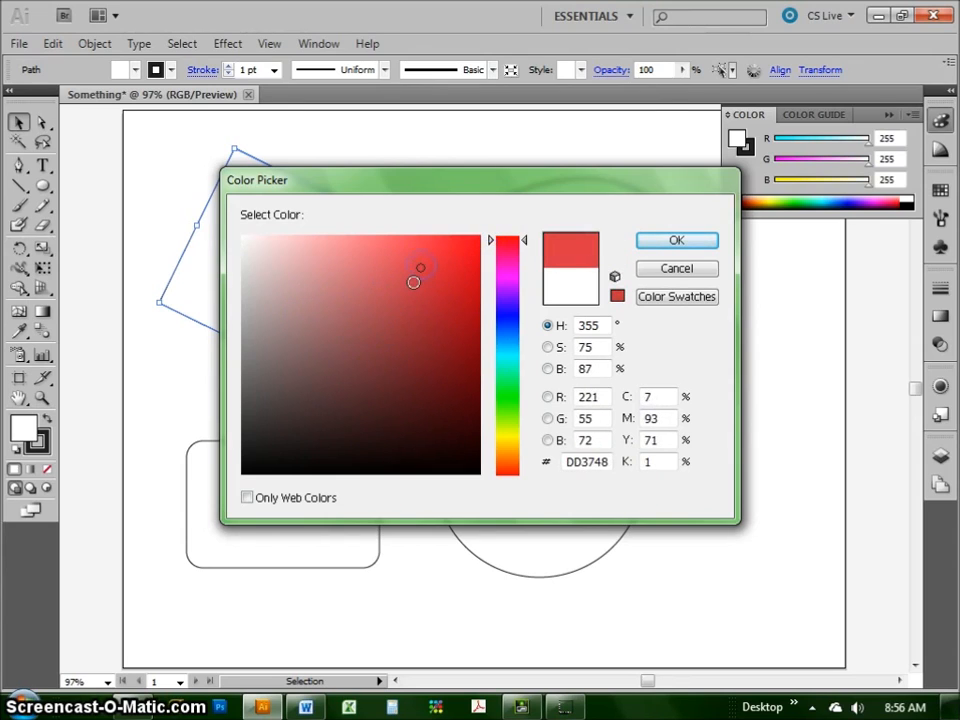
click(665, 245)
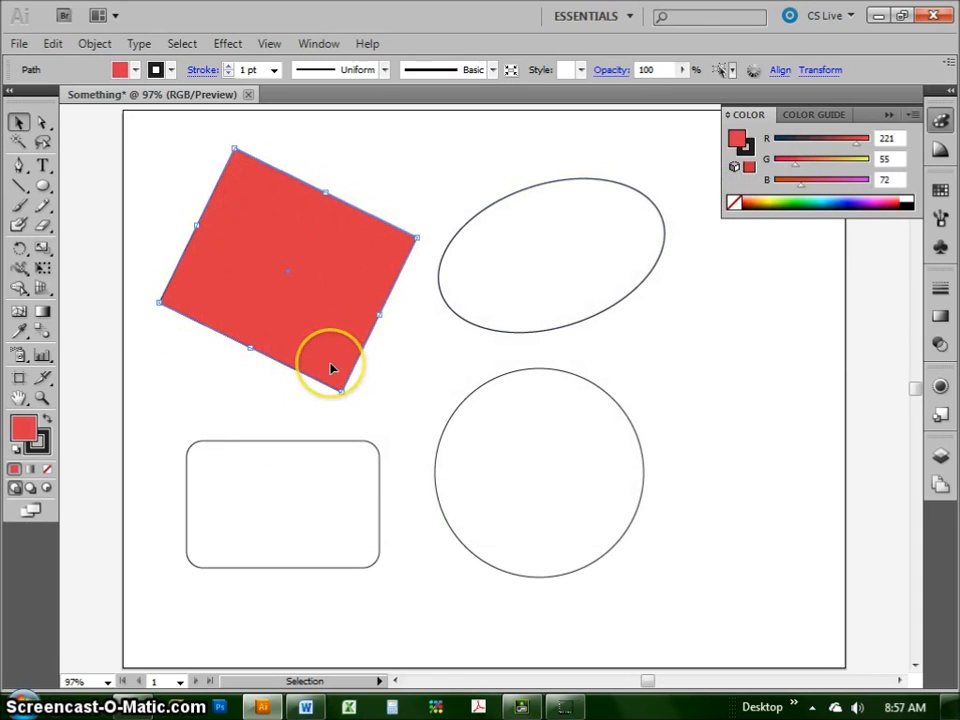
Colour the tilted rectangle's stroke blue, RGB 69, 66, 209, and set the stroke to None.
click(37, 445)
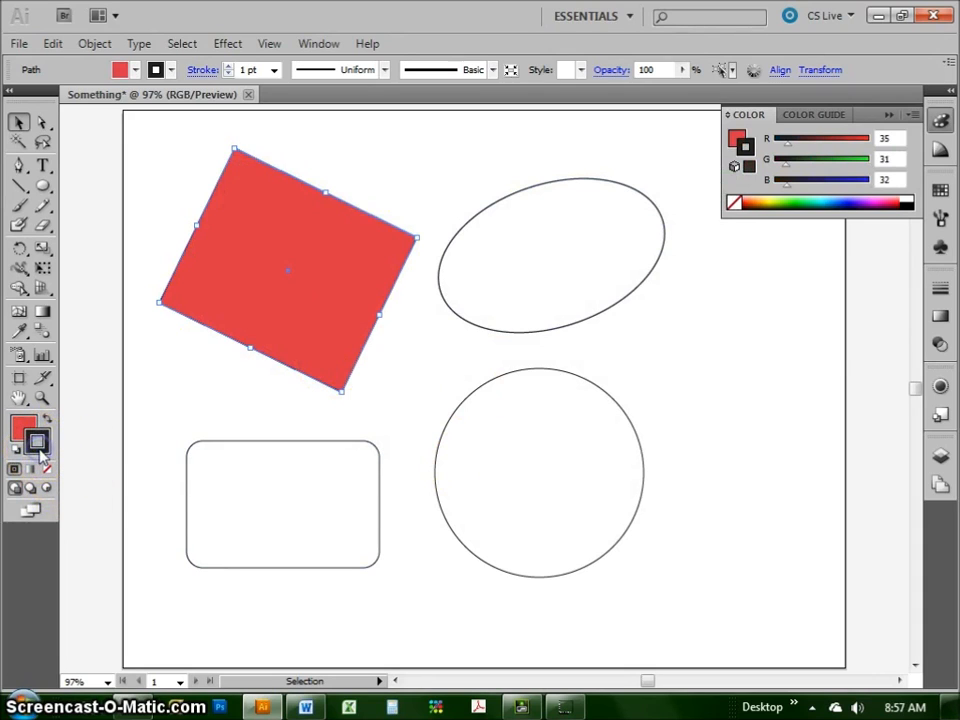
double_click(37, 441)
drag(508, 272, 508, 314)
click(405, 279)
click(677, 241)
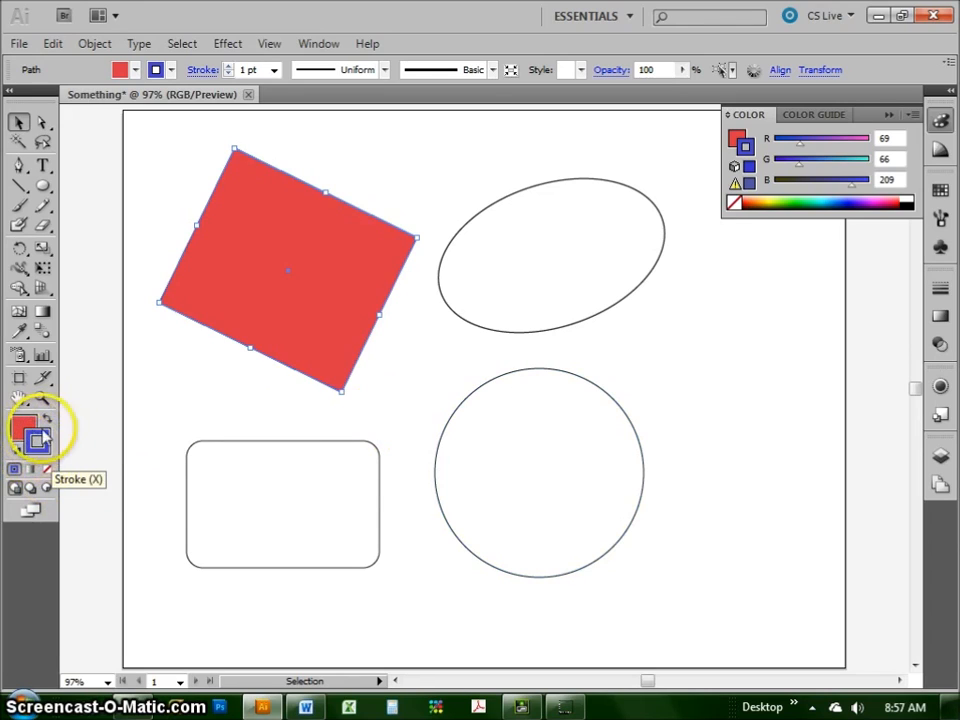
click(48, 473)
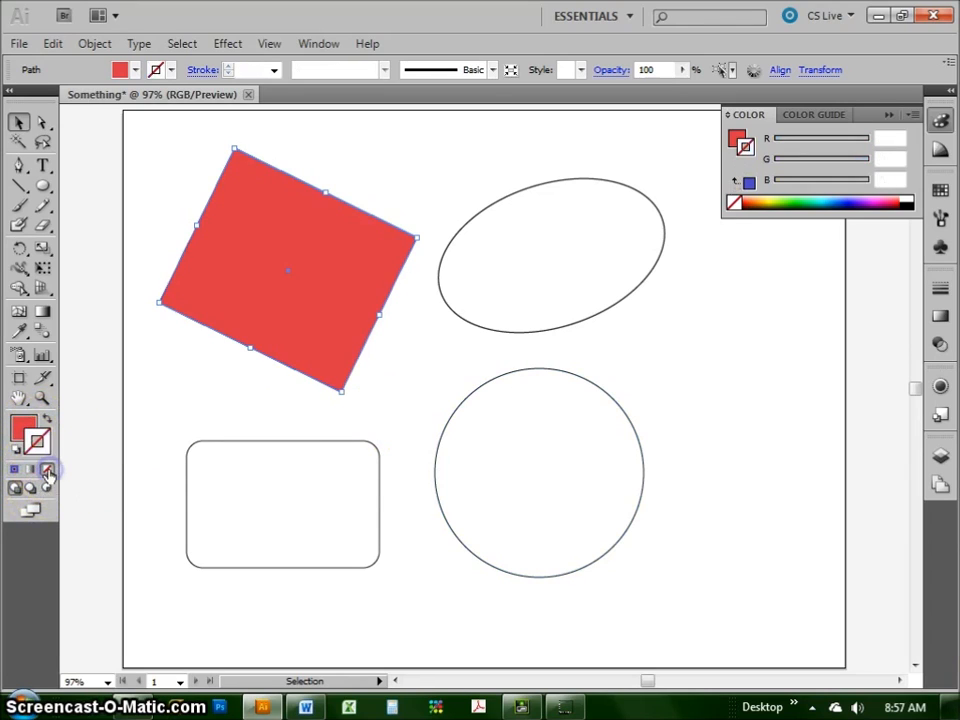
click(220, 342)
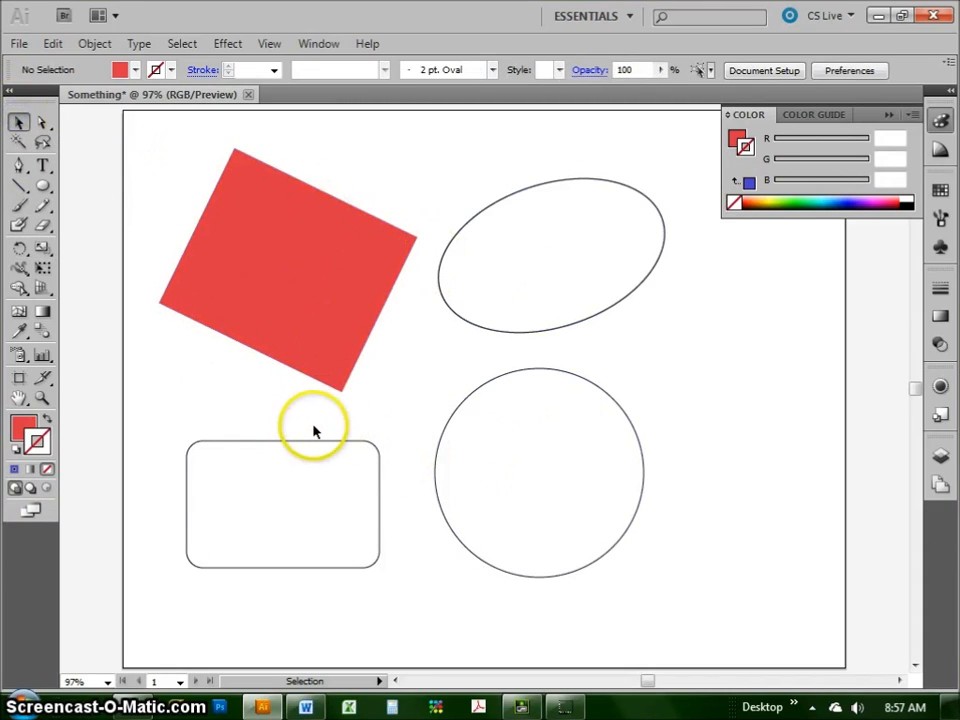
Set the tilted rectangle's fill to None, reapply the red RGB 221, 55, 72 fill and deselect the shape.
click(328, 345)
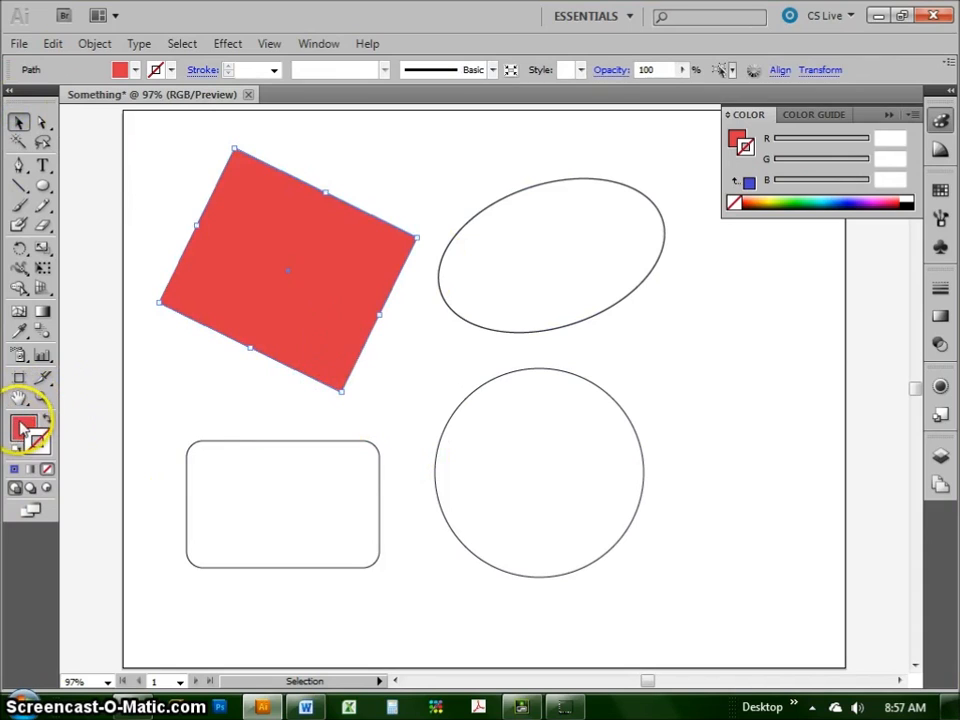
click(46, 468)
click(160, 389)
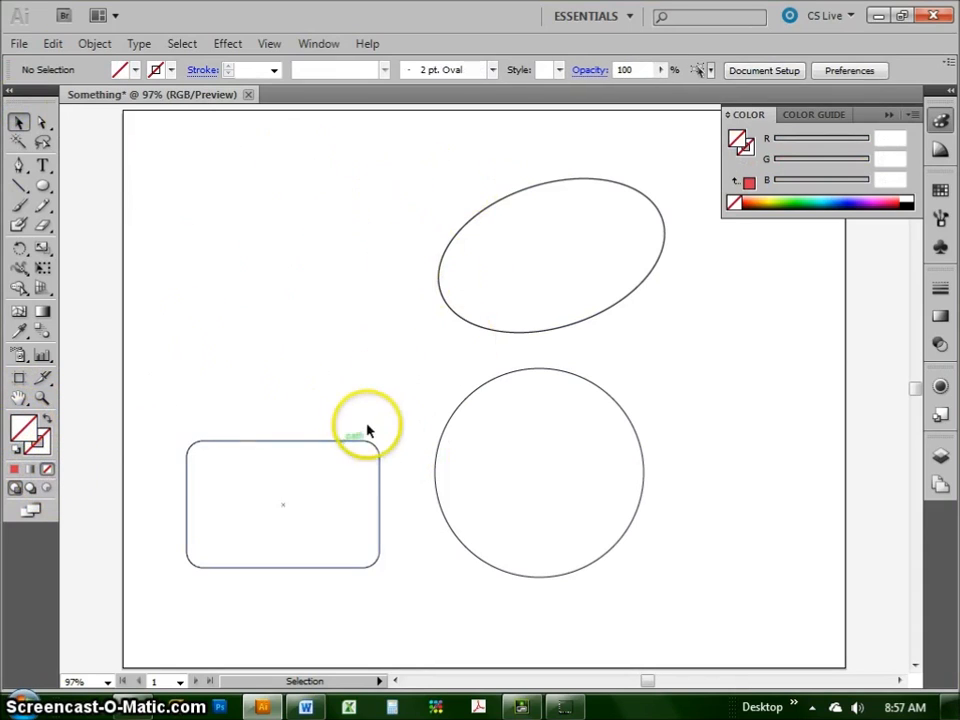
click(274, 285)
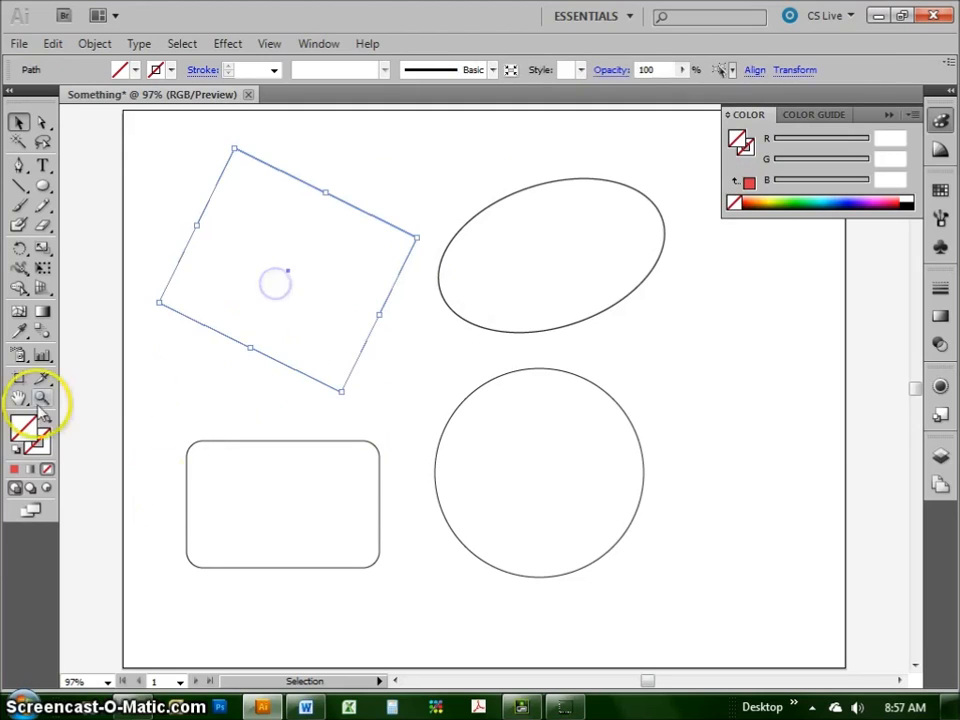
click(15, 470)
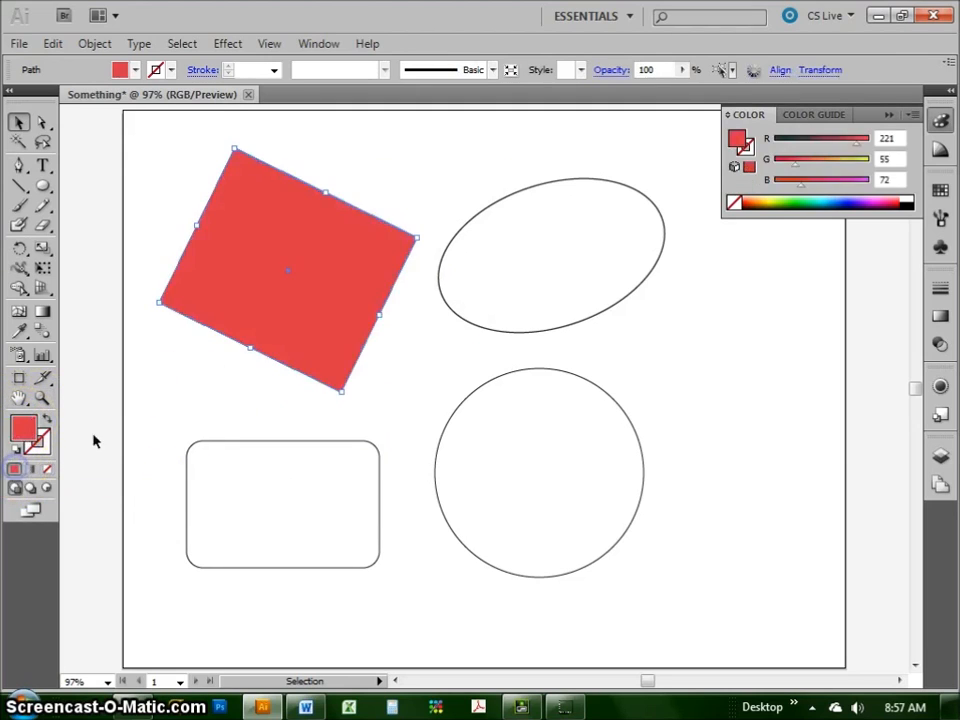
click(195, 392)
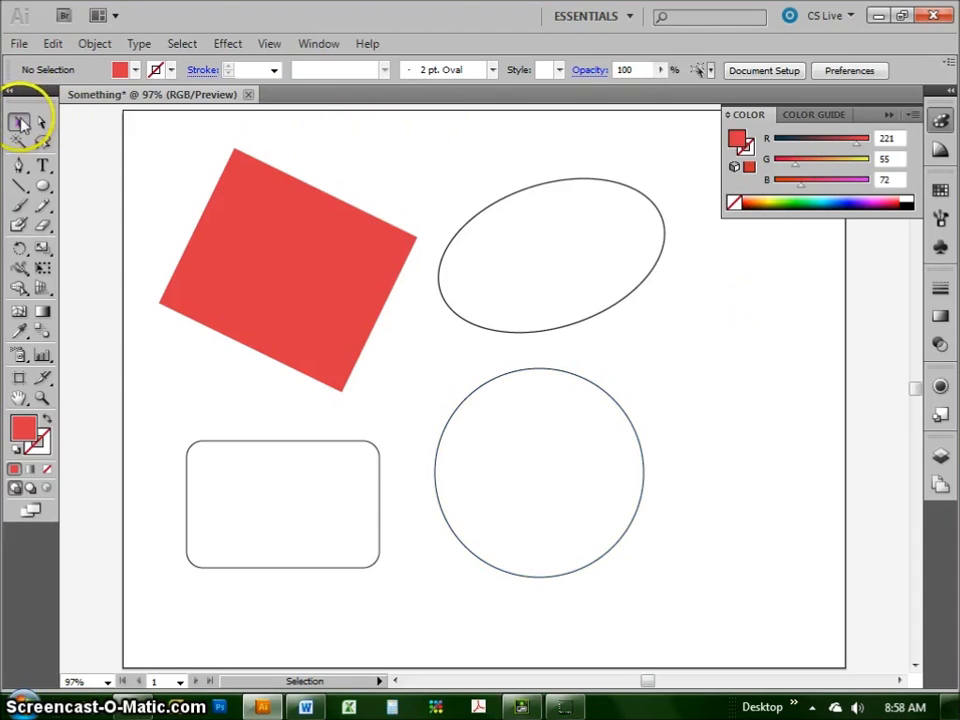
Select the red rectangle, collapse the colour sliders and detach the Swatches palette so it floats beside the circle and ellipse.
click(257, 268)
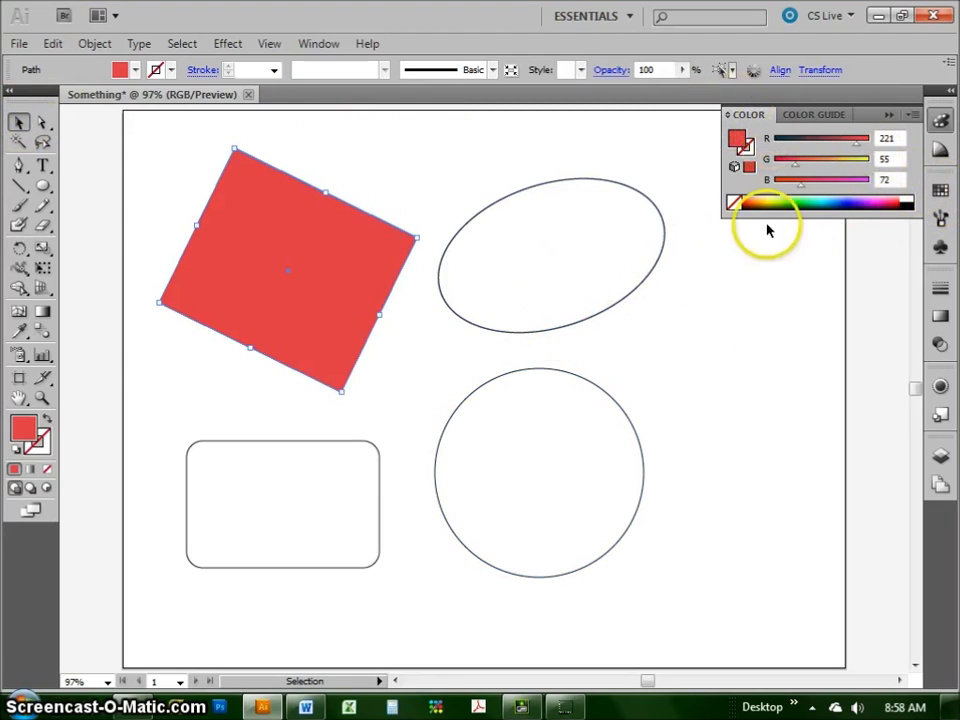
click(890, 114)
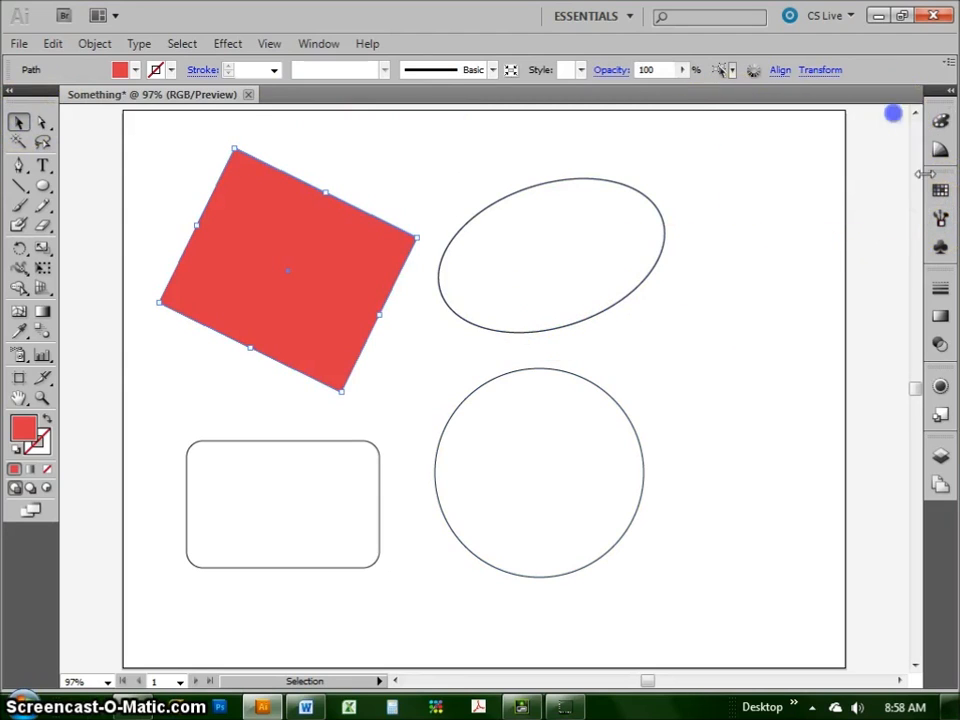
click(940, 190)
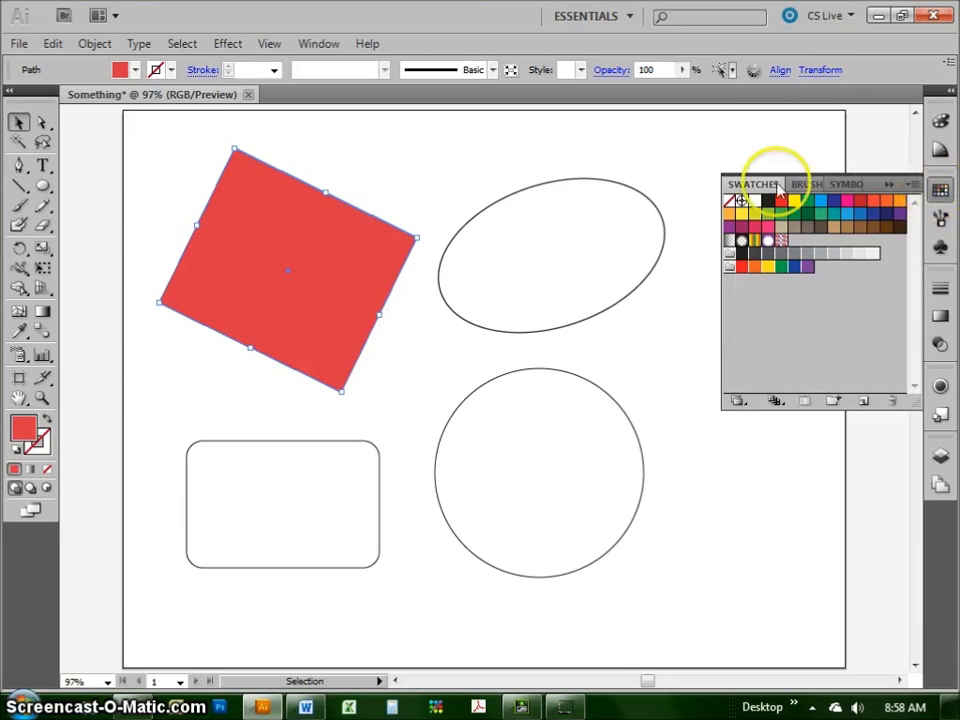
drag(733, 183, 628, 158)
click(686, 155)
drag(686, 155, 773, 262)
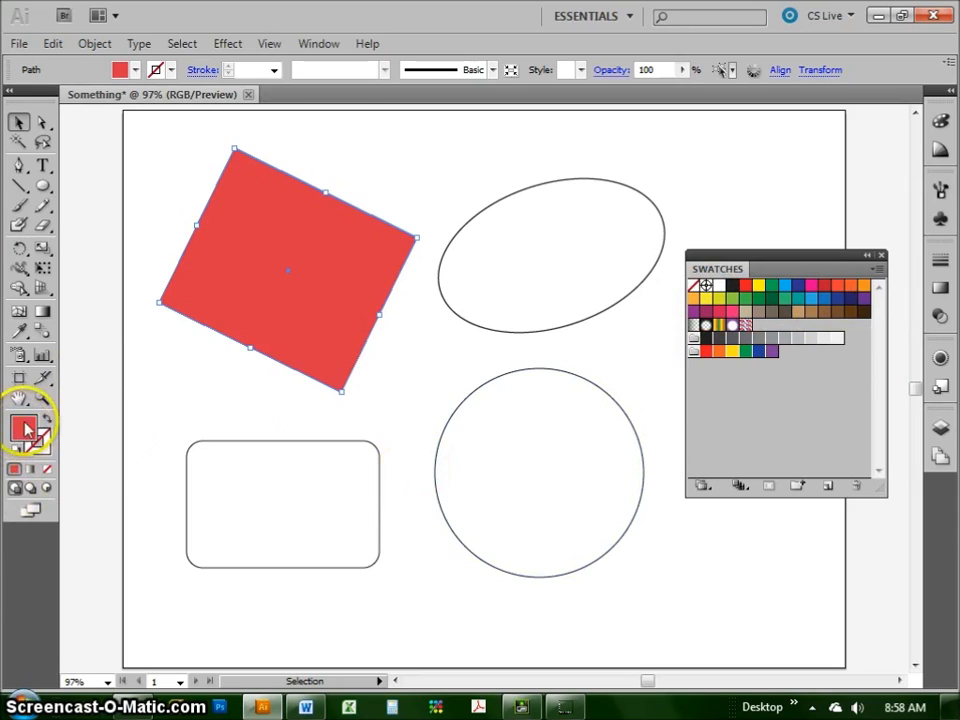
Save the red fill to the swatches twice, once directly and once as a new RGB process swatch named R=221 G=55 B=72.
drag(22, 432, 786, 332)
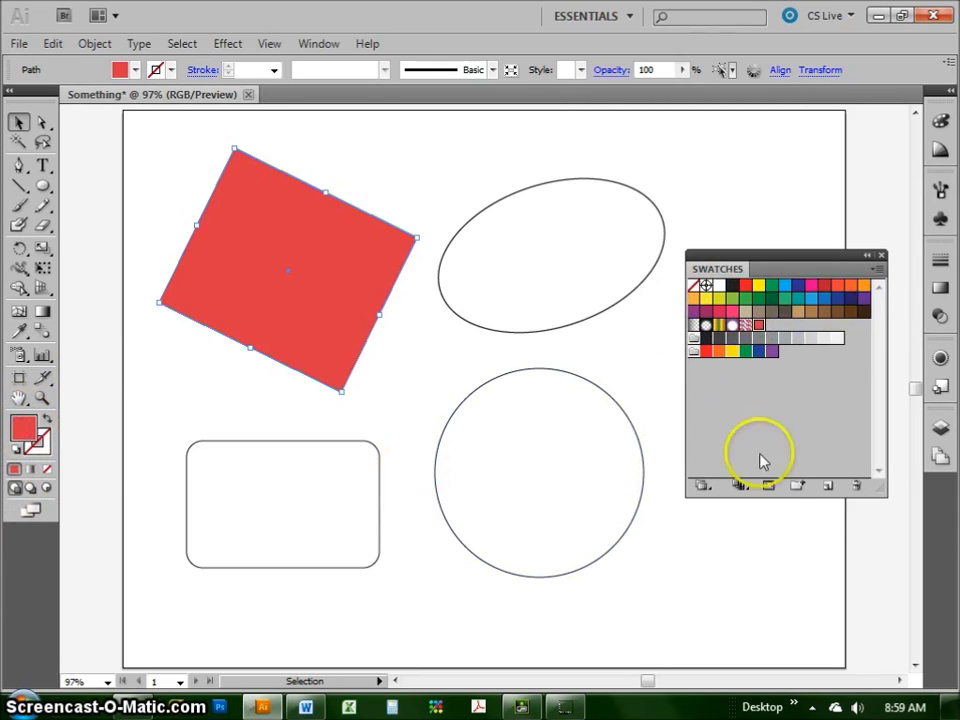
click(826, 488)
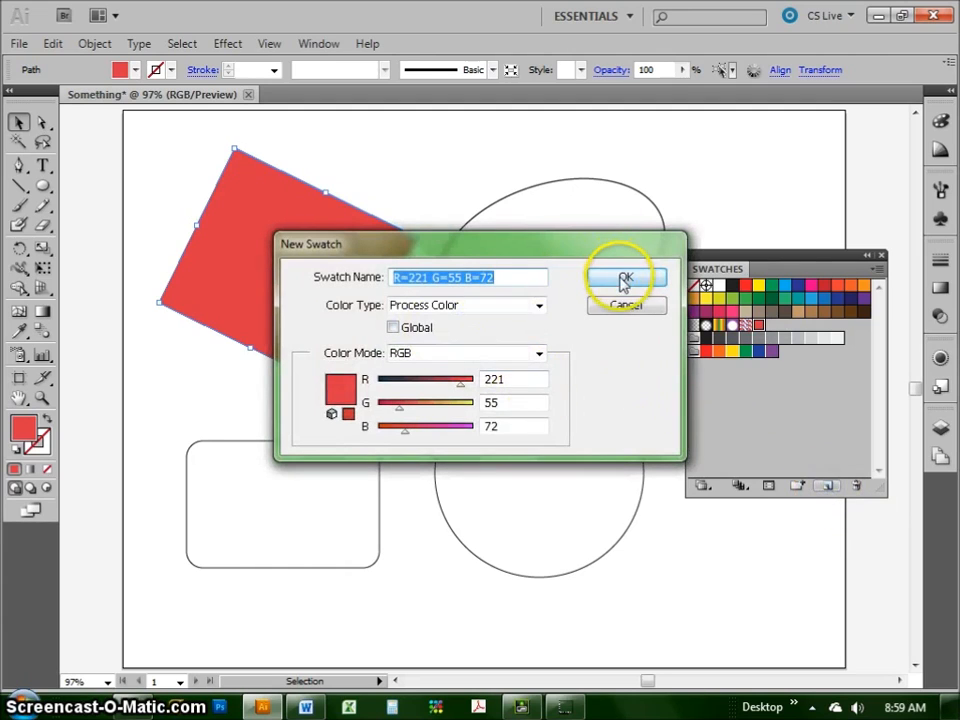
click(624, 279)
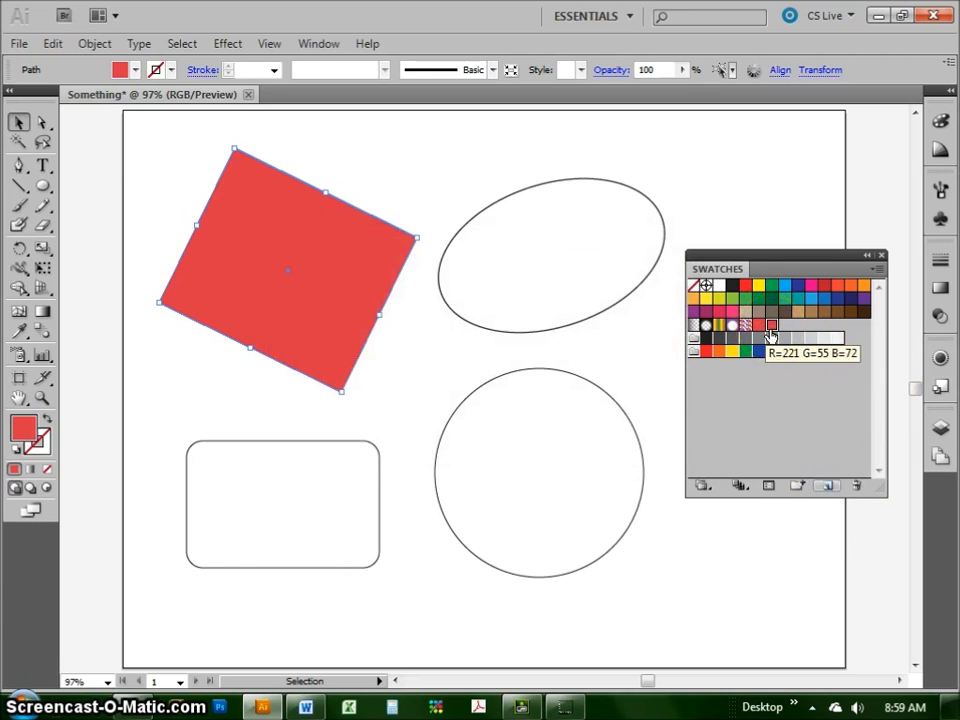
click(752, 429)
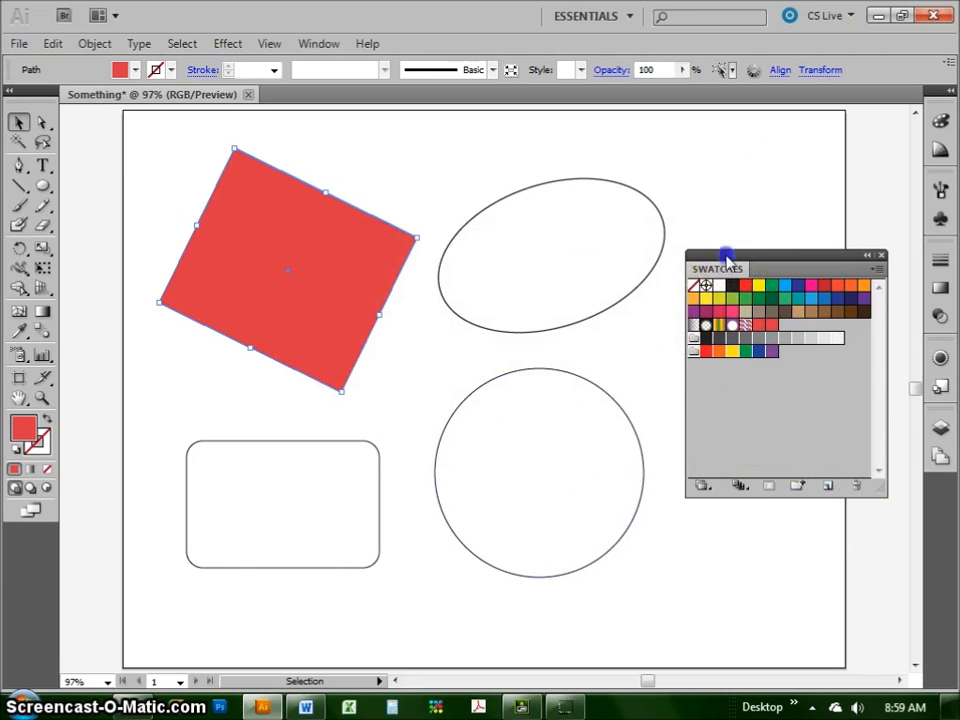
Move the floating Swatches palette higher and open the Flowers swatch library from the Nature category.
drag(729, 253, 741, 166)
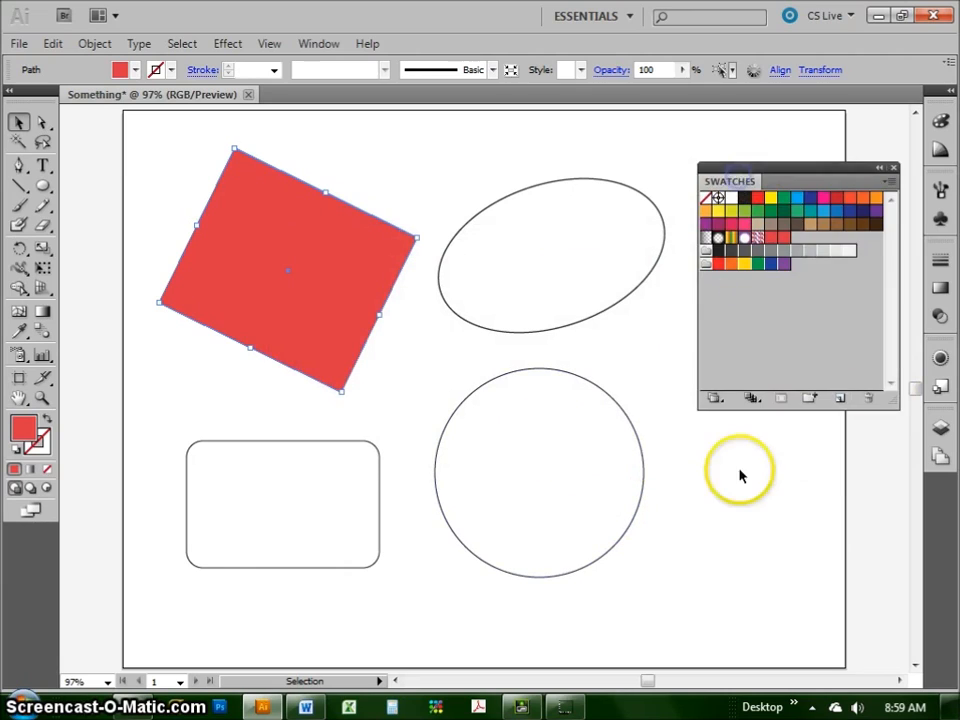
click(710, 401)
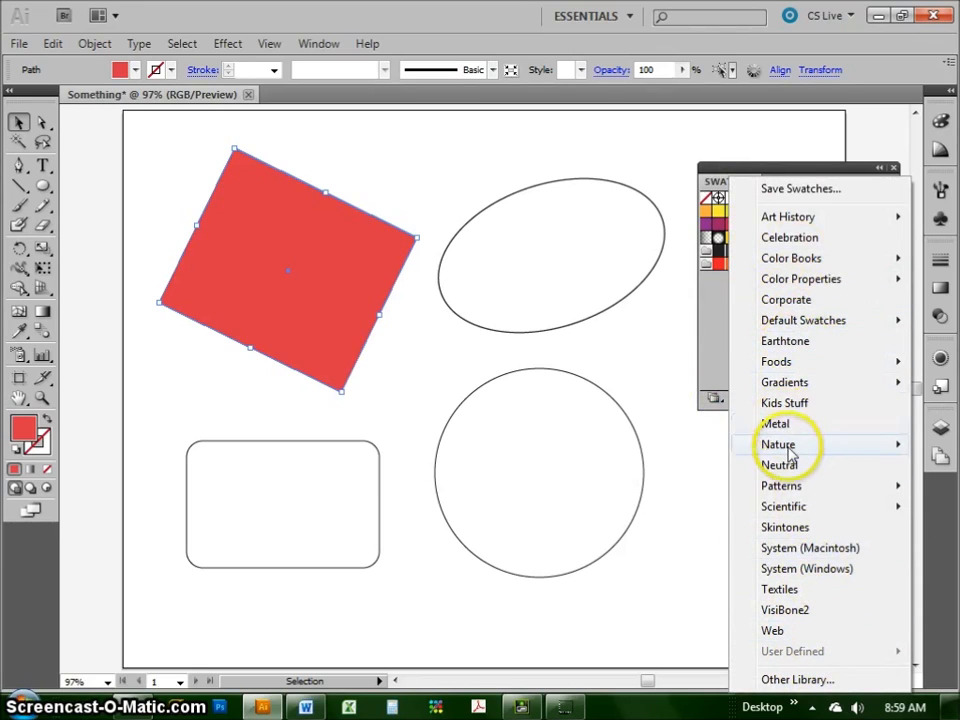
mouse_move(790, 453)
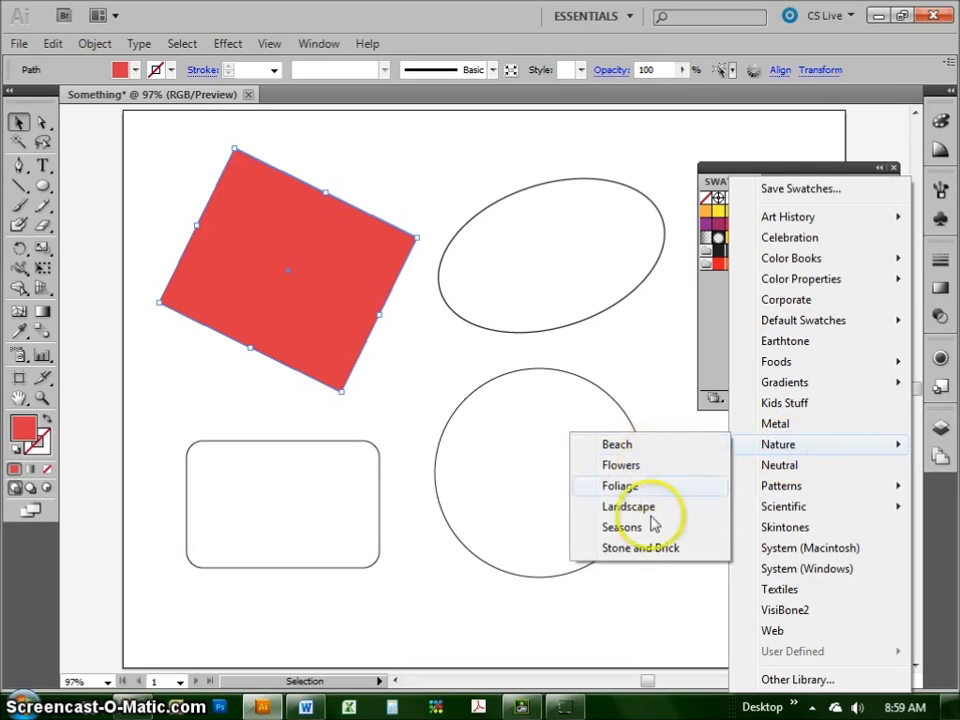
click(652, 468)
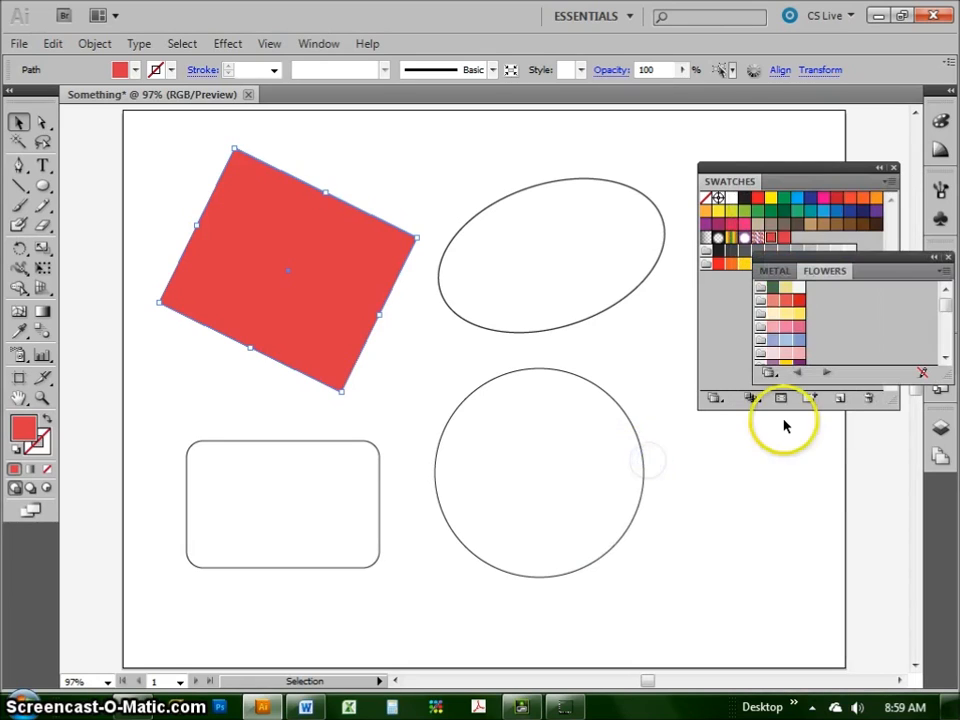
Move the Flowers library off the main swatches and lengthen it until all of its colour groups fit.
drag(782, 268, 662, 332)
drag(776, 271, 702, 330)
drag(793, 264, 677, 321)
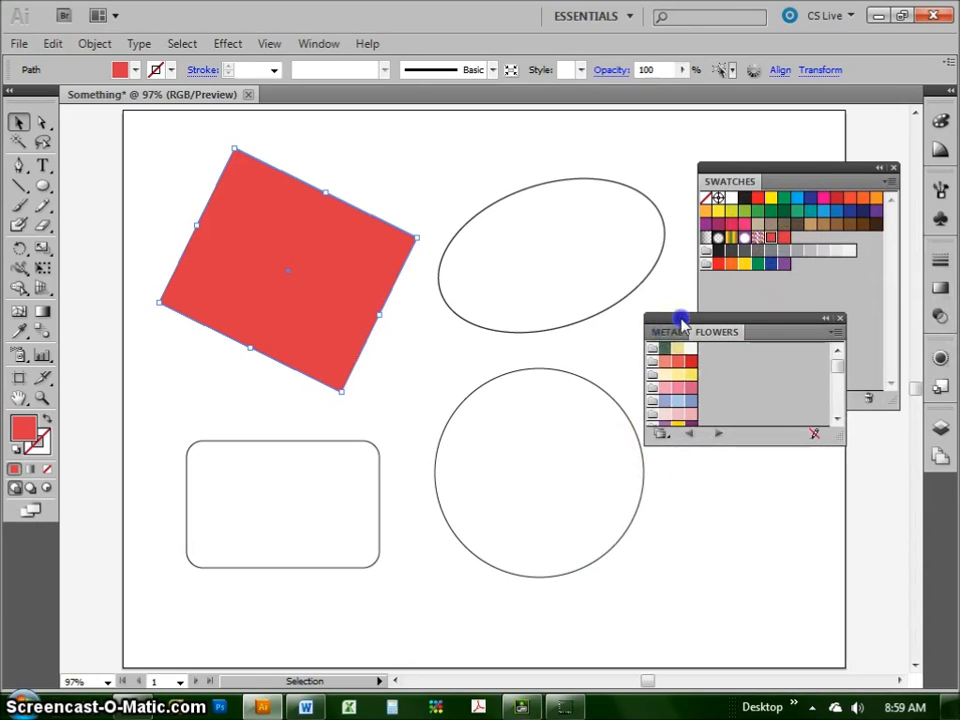
drag(838, 440, 827, 613)
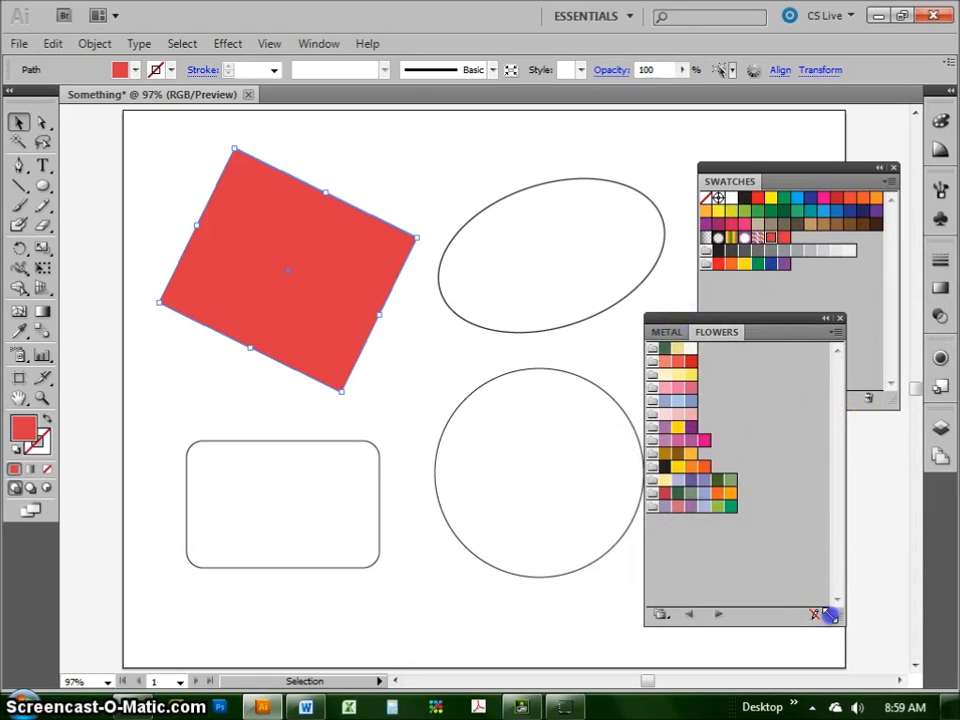
Fill the rotated rectangle with pink and then bright red from the Flowers library, and move the library below the main swatches.
click(690, 387)
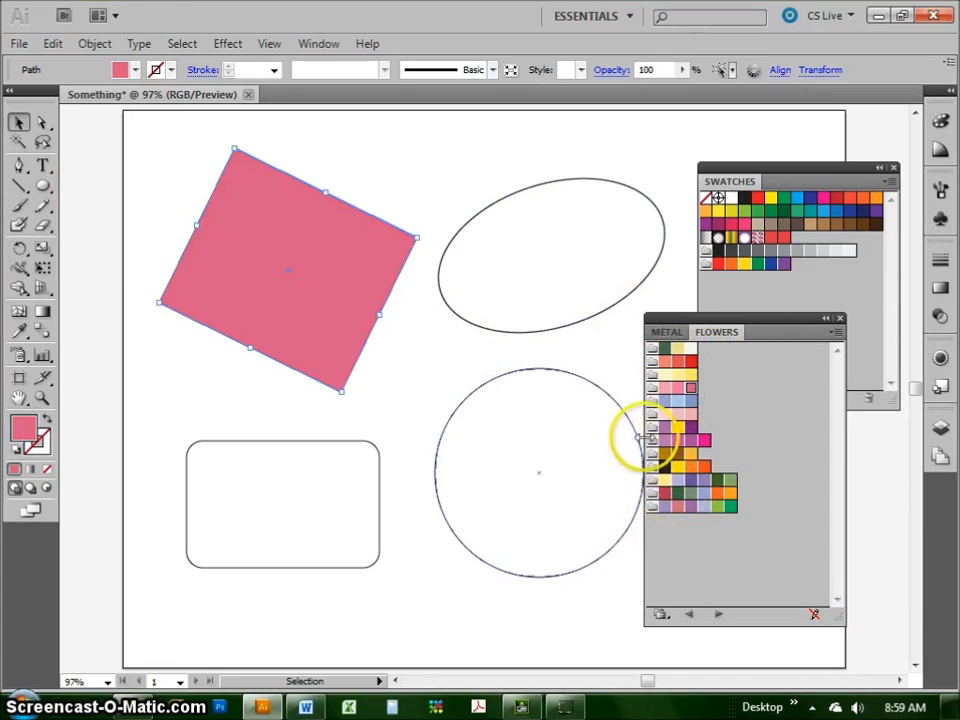
click(690, 363)
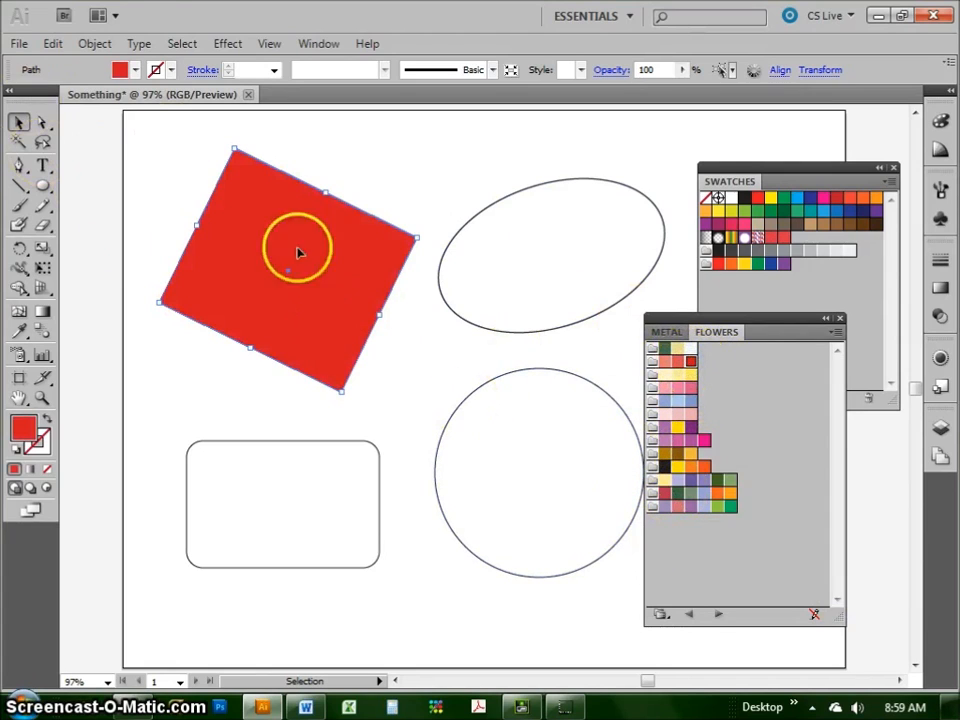
drag(735, 321, 777, 510)
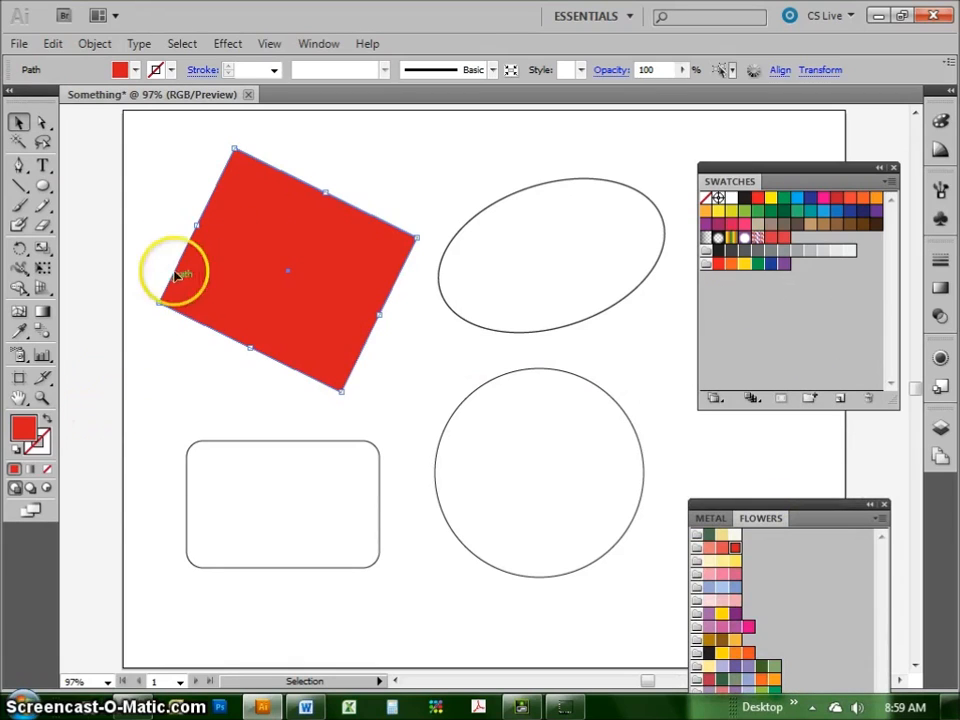
Make the stroke active for the rotated rectangle and colour it with a medium blue from the main swatches.
click(40, 441)
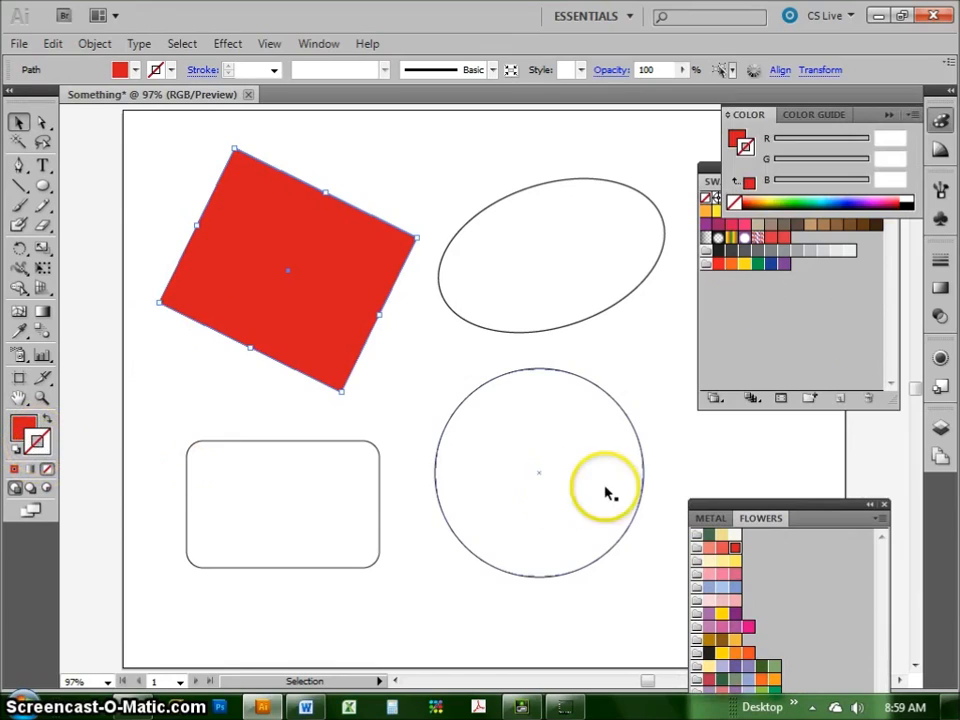
click(746, 296)
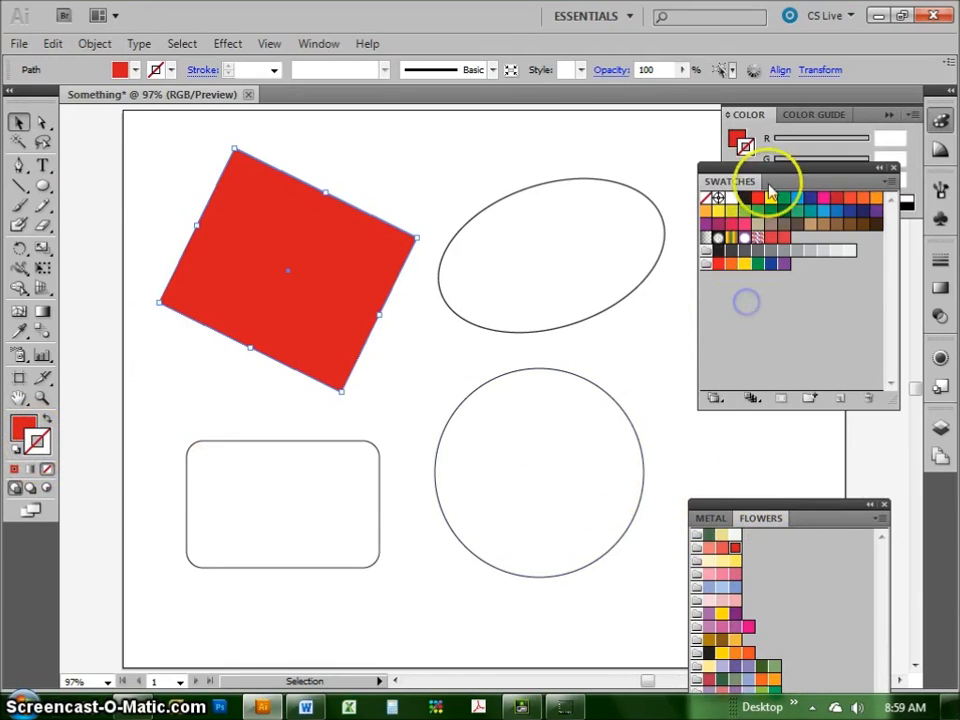
click(835, 217)
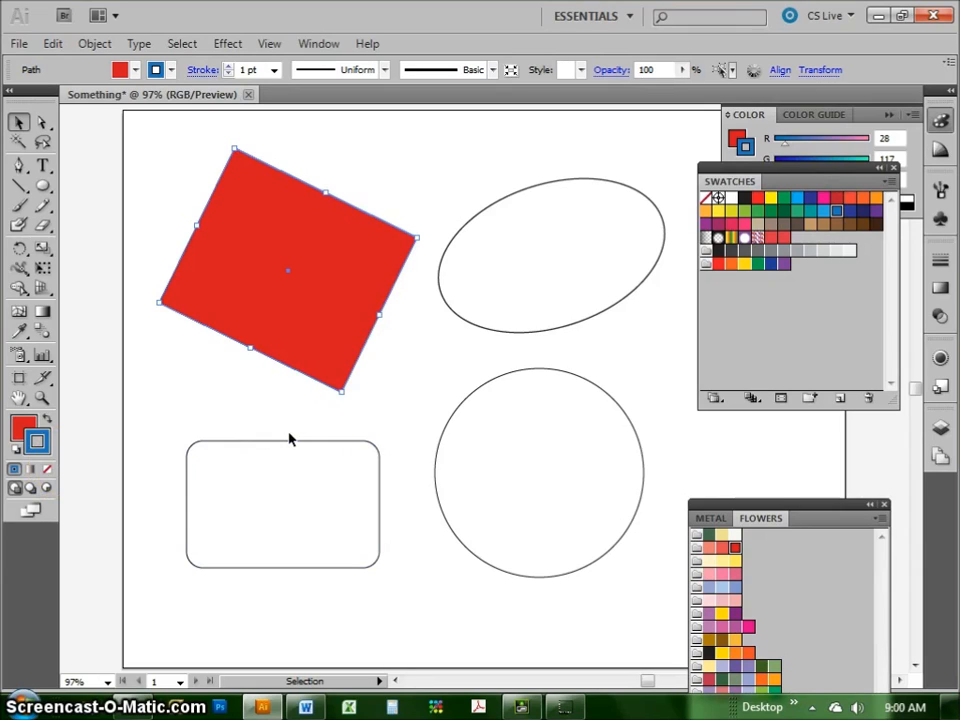
shift+click(305, 460)
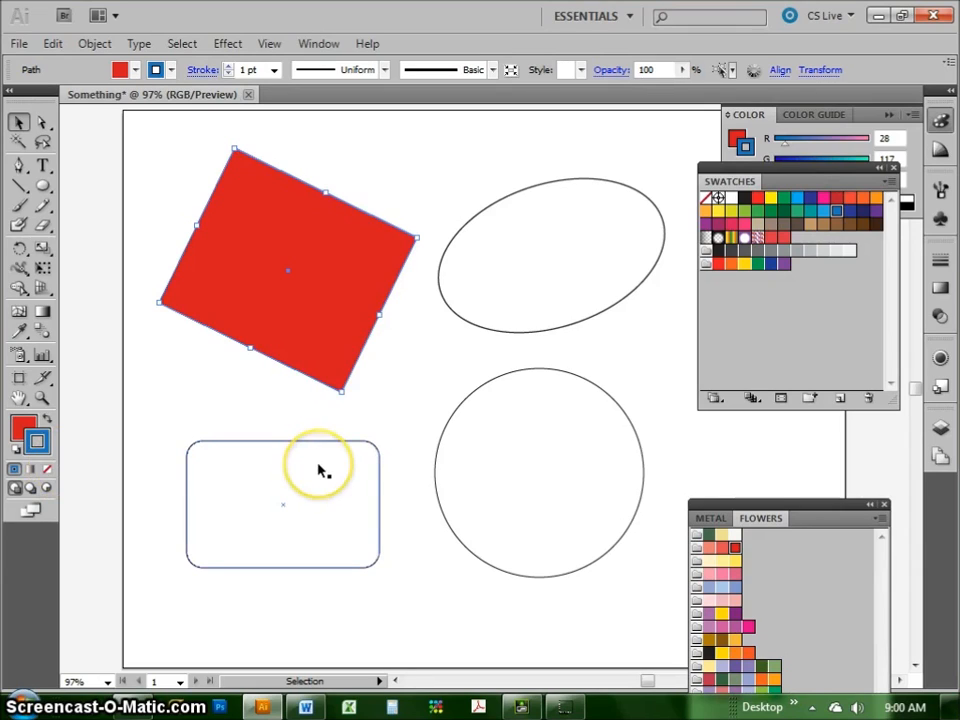
click(874, 480)
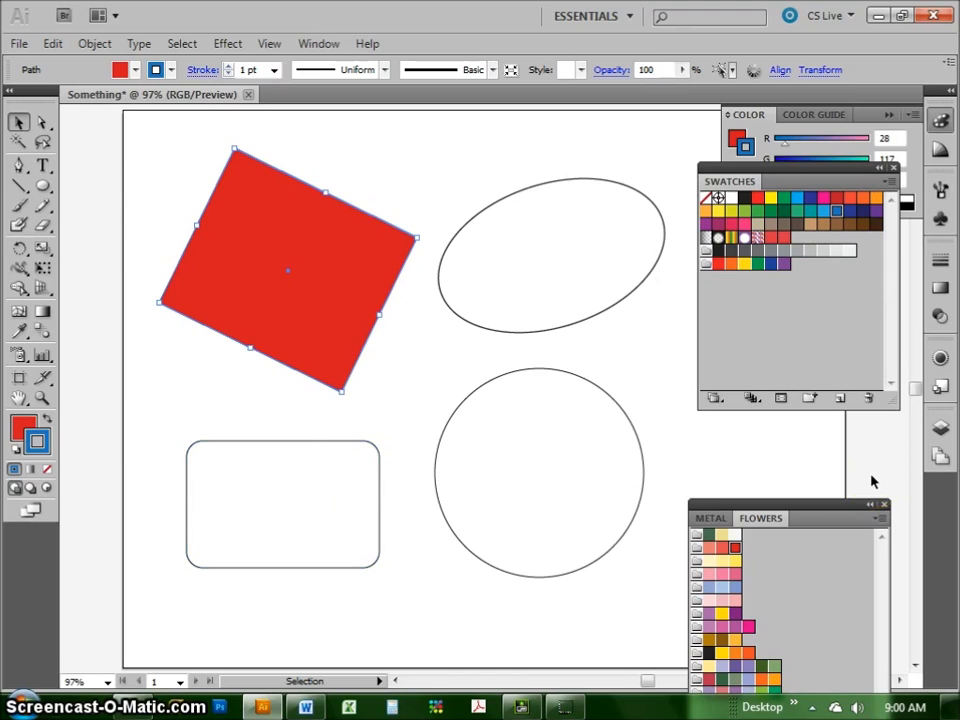
Undo the blue swatch stroke, the Flowers library fills, the saved red swatches and the stroke removal on the rotated rectangle.
click(52, 44)
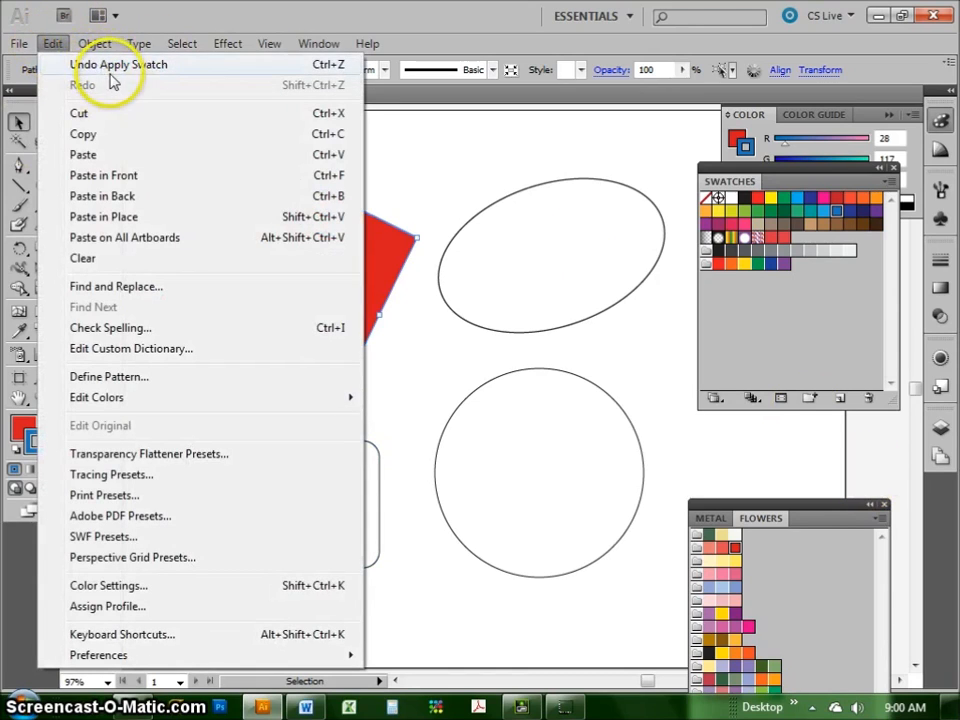
click(199, 78)
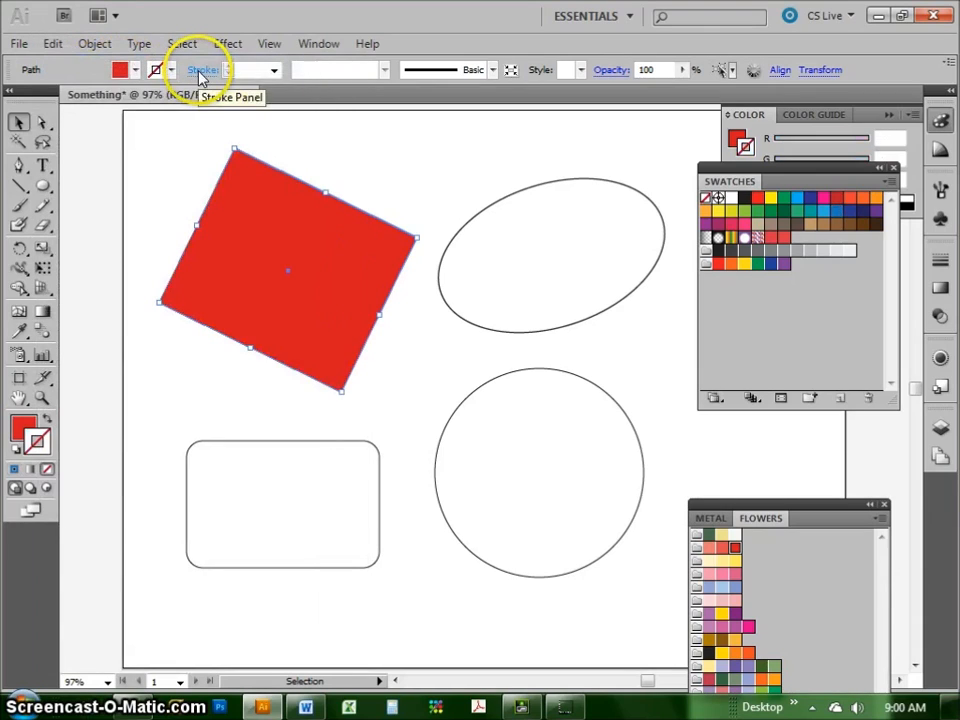
key(ctrl+z)
key(ctrl+z)
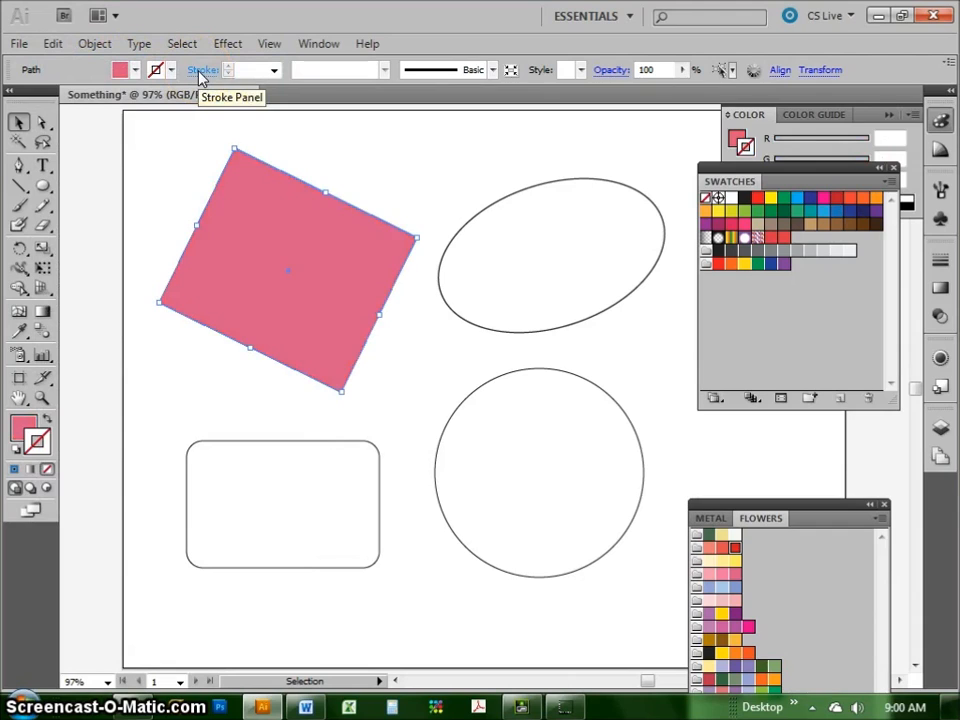
key(a)
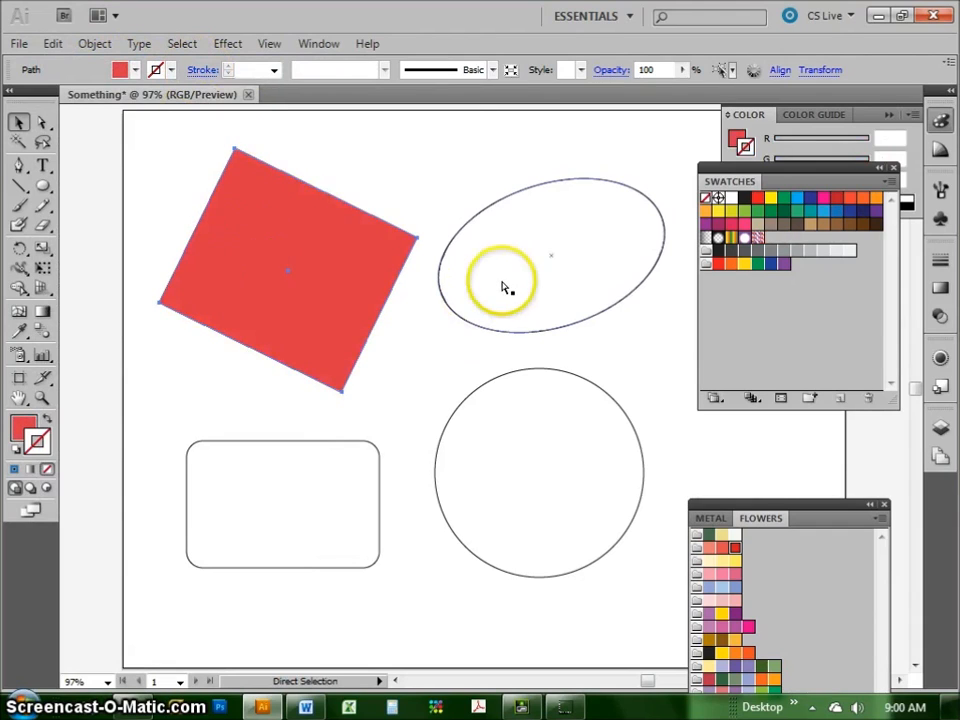
key(ctrl+z)
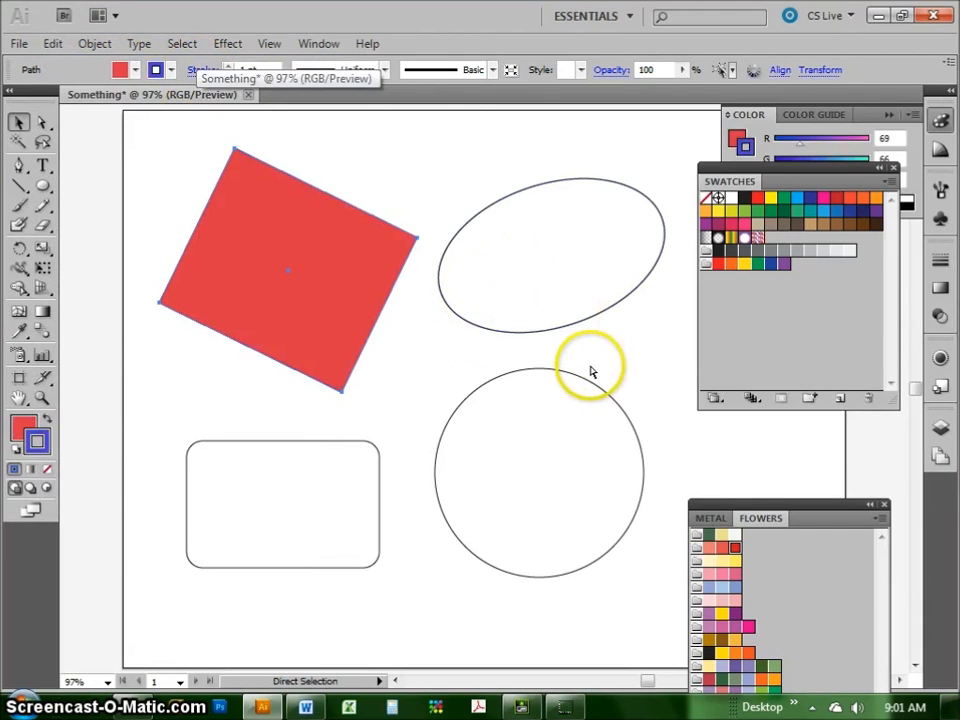
Keep undoing until the rectangle's colouring and rotation and the ellipse's rotation are all reverted.
key(ctrl+z)
key(ctrl+z)
key(v)
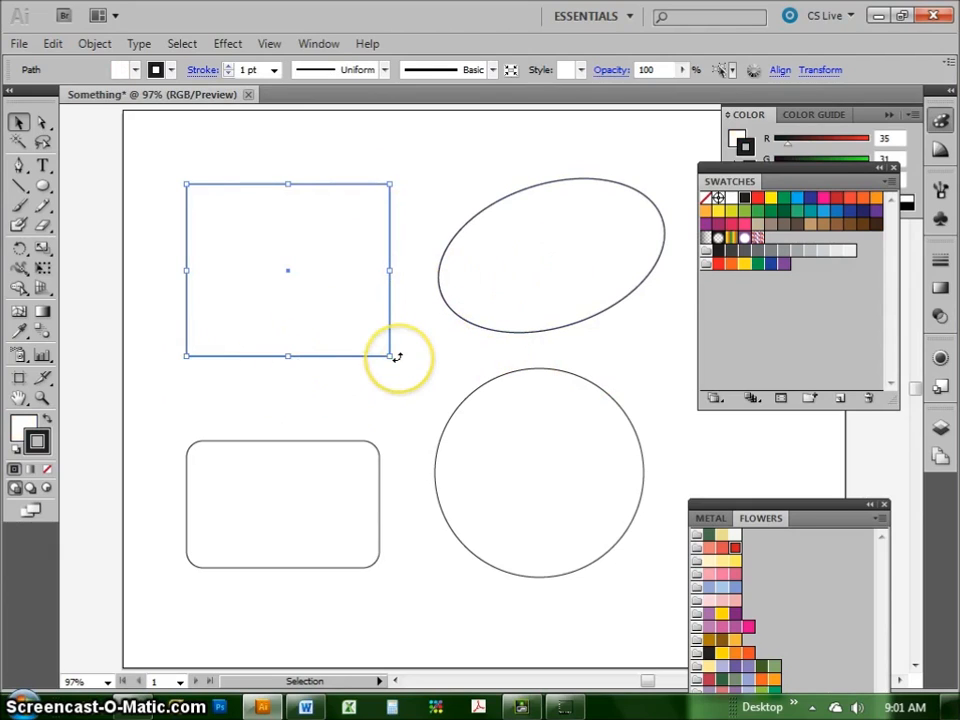
key(ctrl+z)
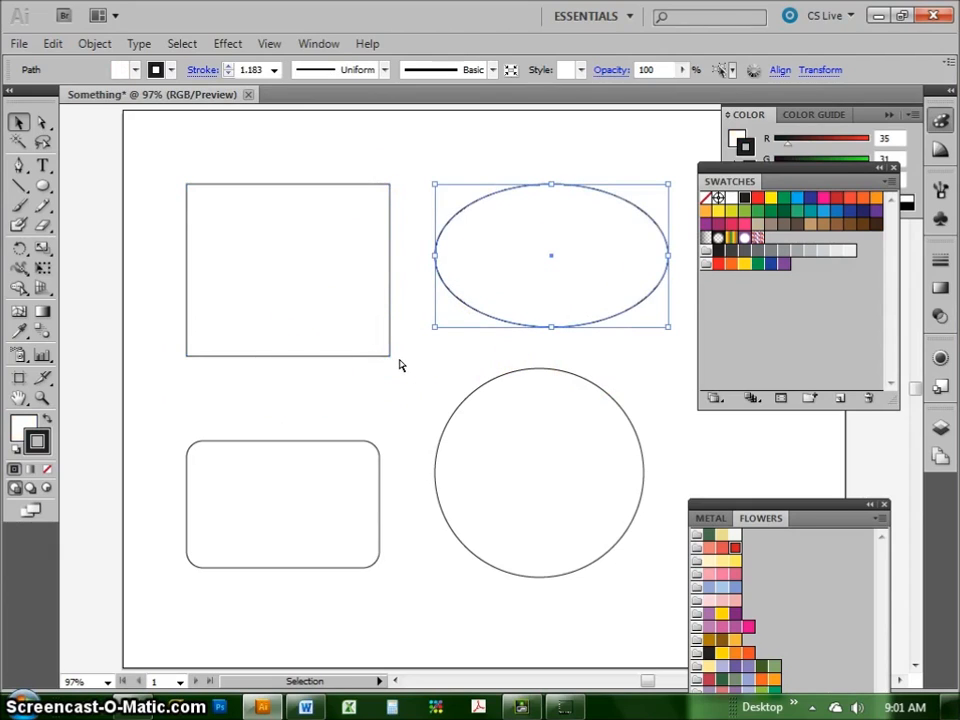